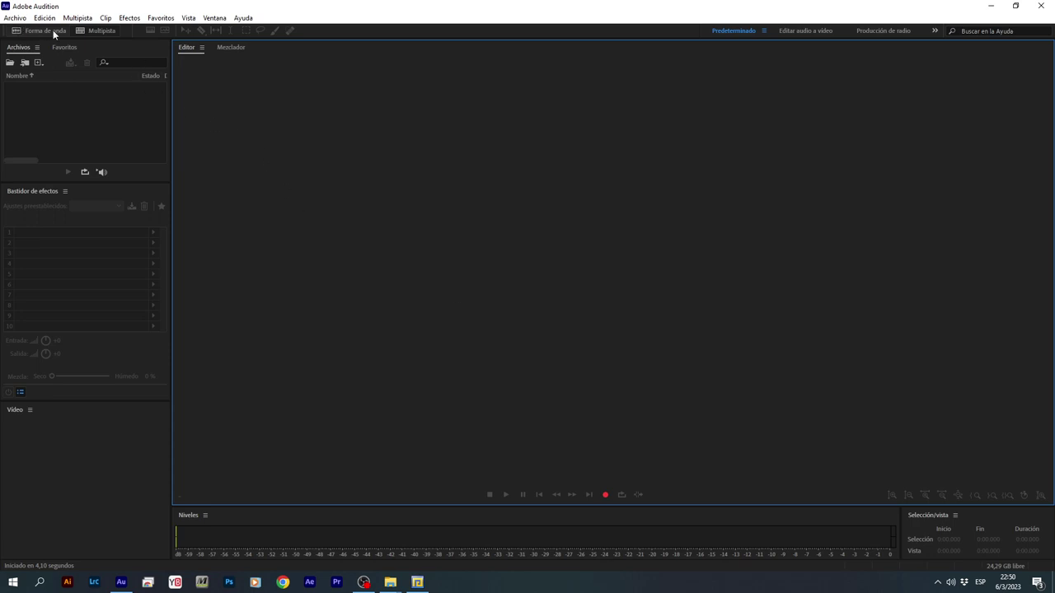
Create a new multitrack session with the mix set to Mono, keeping the other default session settings.
{"action": "left_click", "coordinate": [96, 33]}
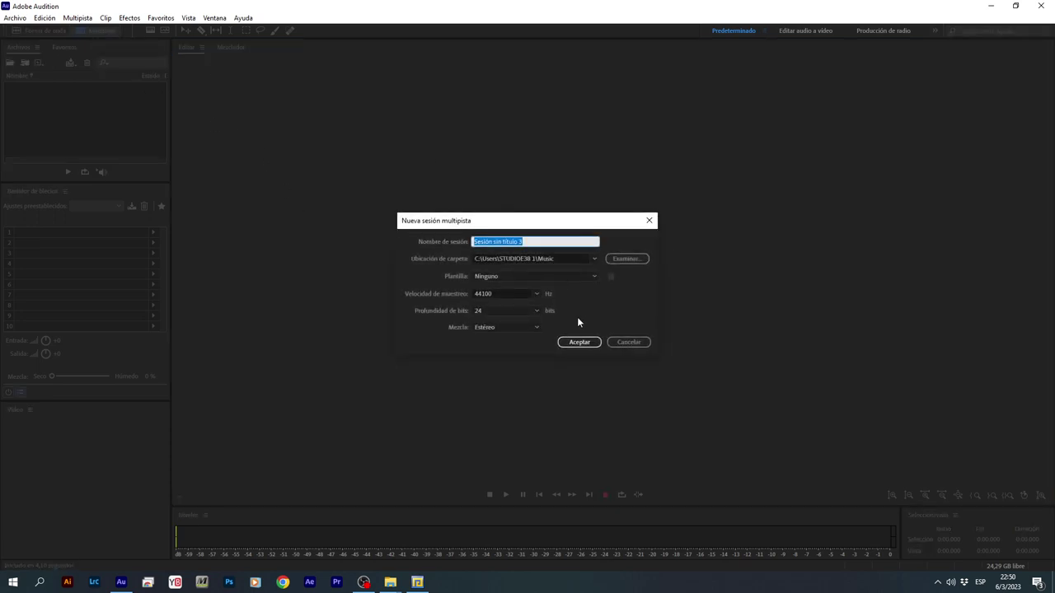
{"action": "left_click", "coordinate": [511, 327]}
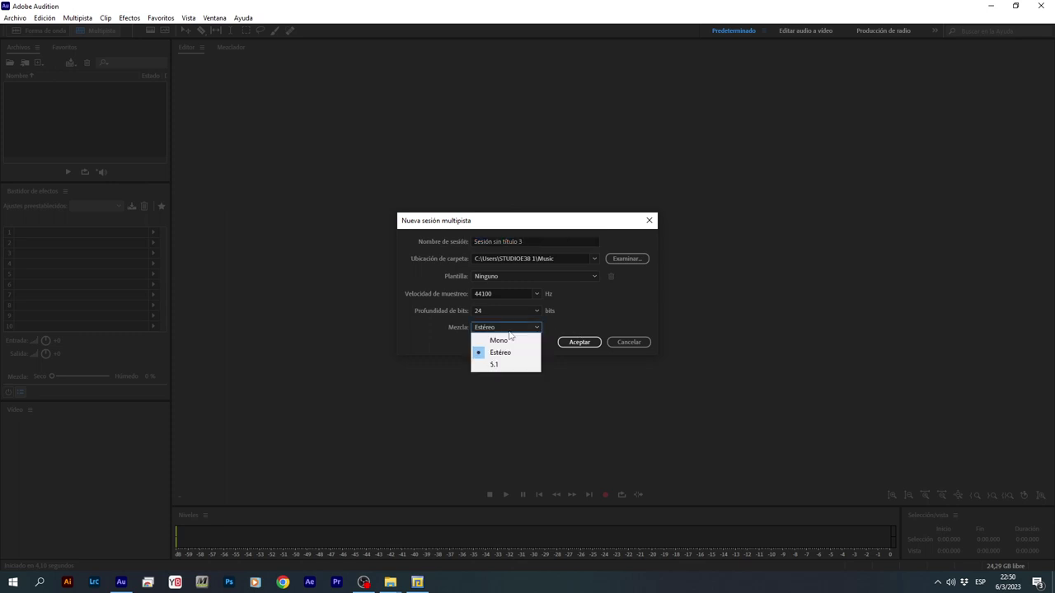
{"action": "left_click", "coordinate": [505, 342]}
{"action": "left_click", "coordinate": [573, 344]}
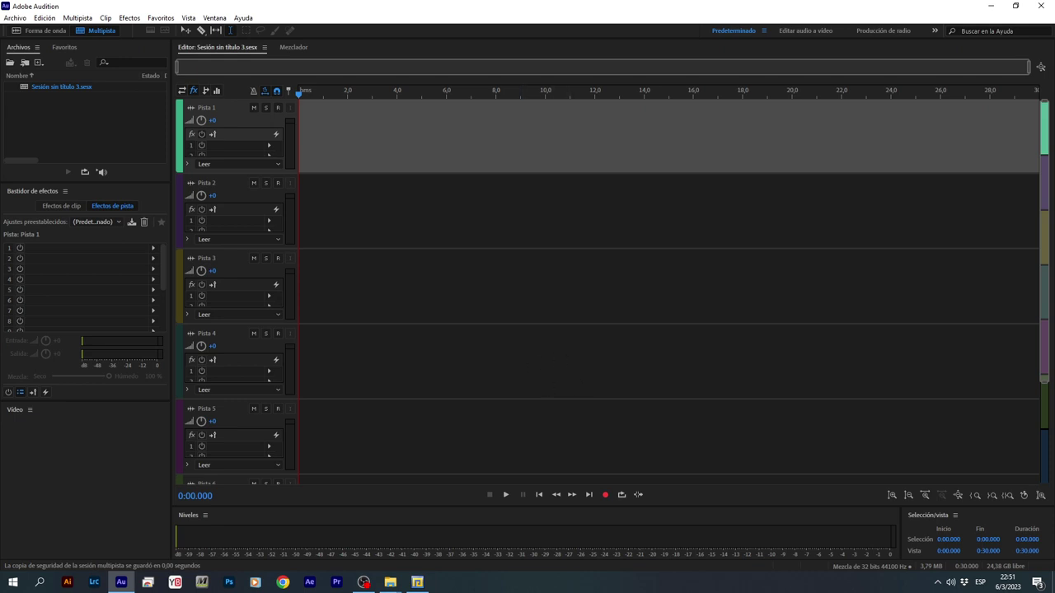
Switch to OBS Studio, add an audio input capture source and examine the devices offered for it.
{"action": "key", "text": "alt+Tab"}
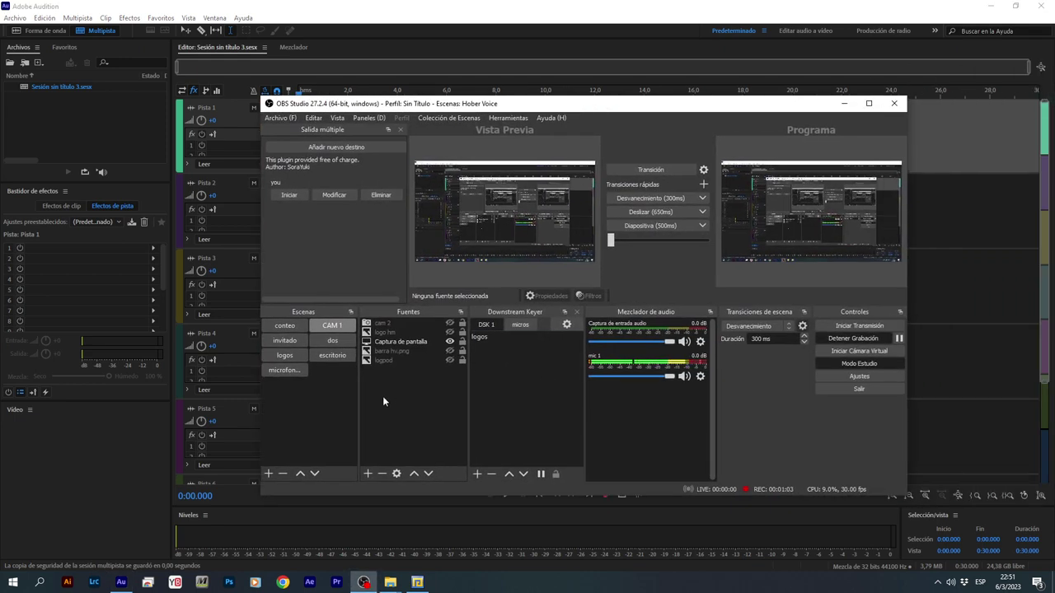
{"action": "left_click", "coordinate": [366, 474]}
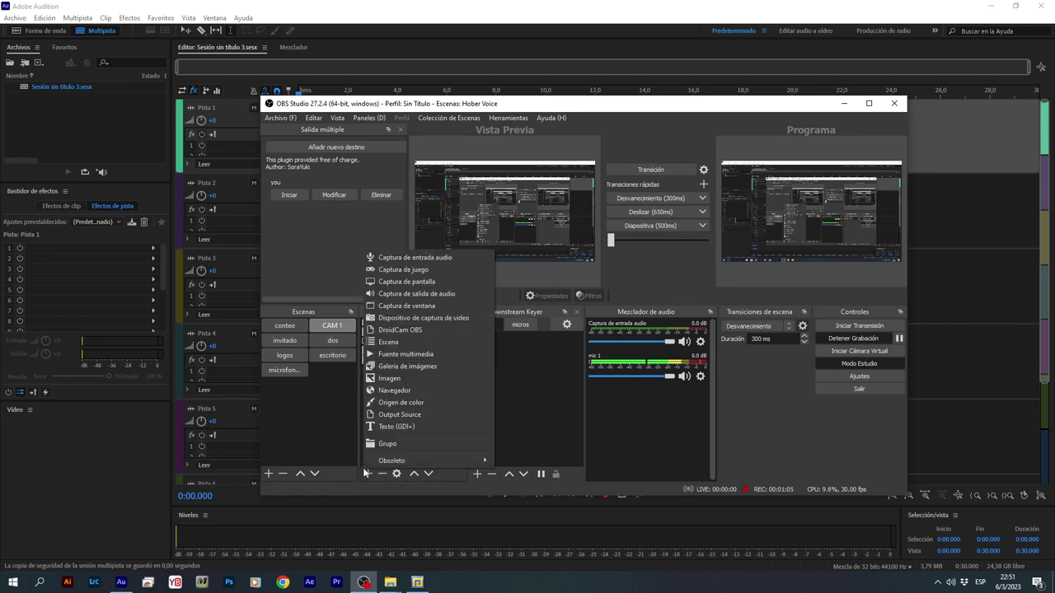
{"action": "left_click", "coordinate": [426, 259]}
{"action": "left_click", "coordinate": [607, 378]}
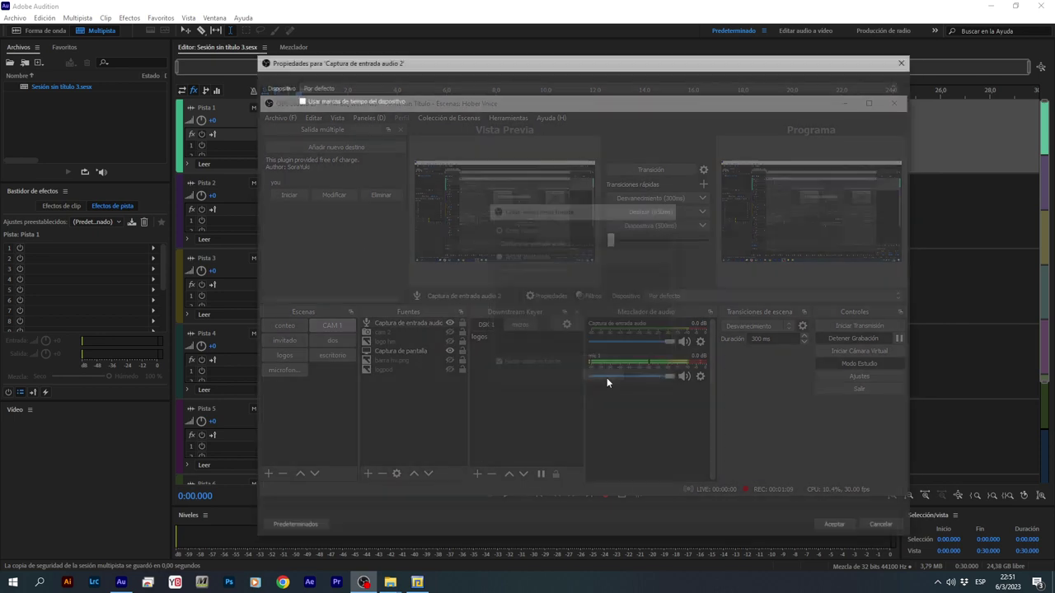
{"action": "left_click", "coordinate": [469, 85]}
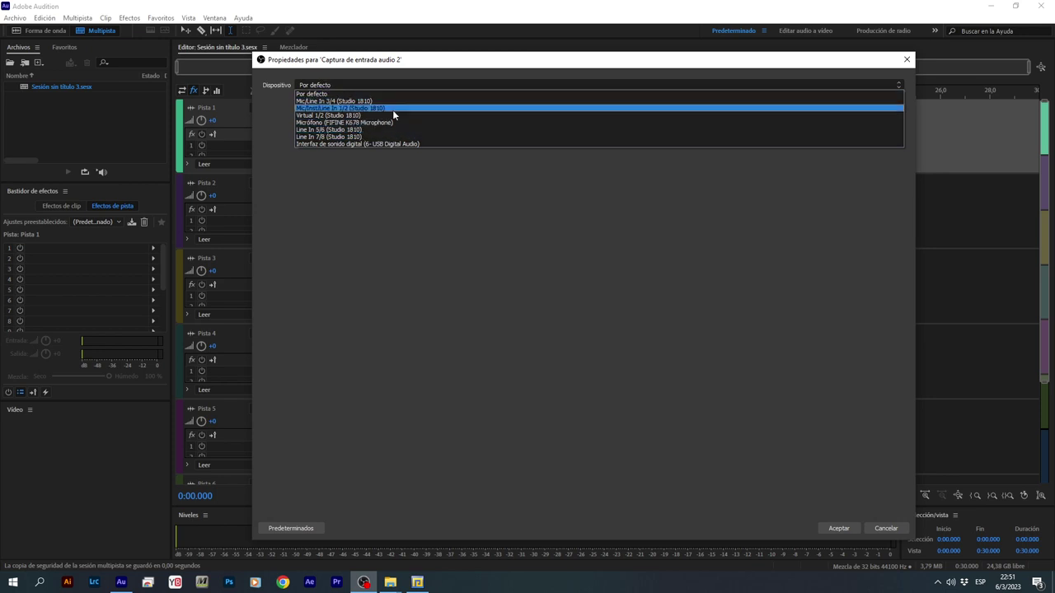
Cancel the device selection and delete the newly added audio input capture source.
{"action": "left_click", "coordinate": [889, 529]}
{"action": "left_click", "coordinate": [887, 529]}
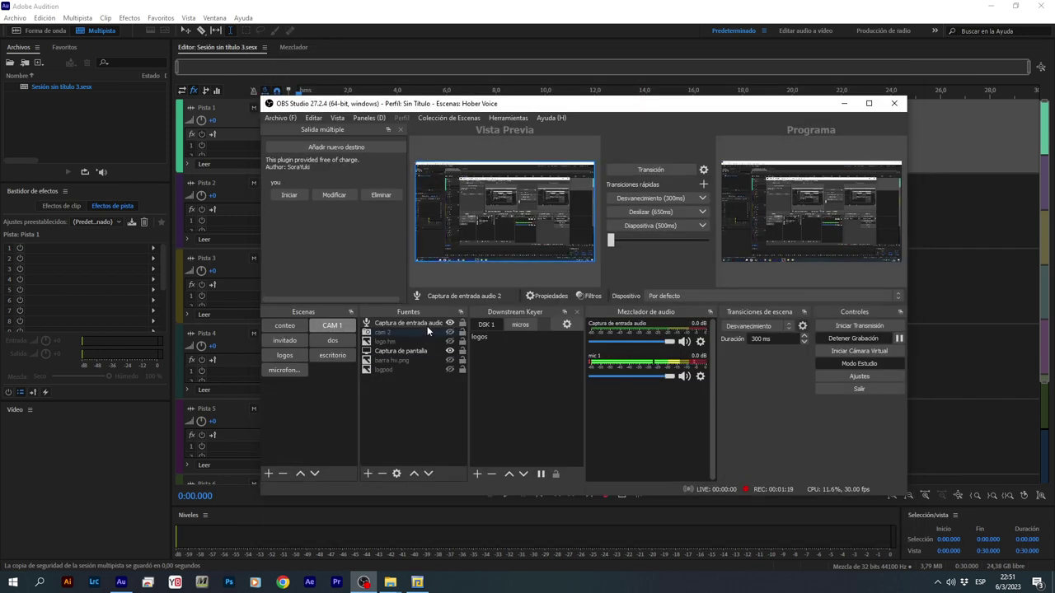
{"action": "key", "text": "Delete"}
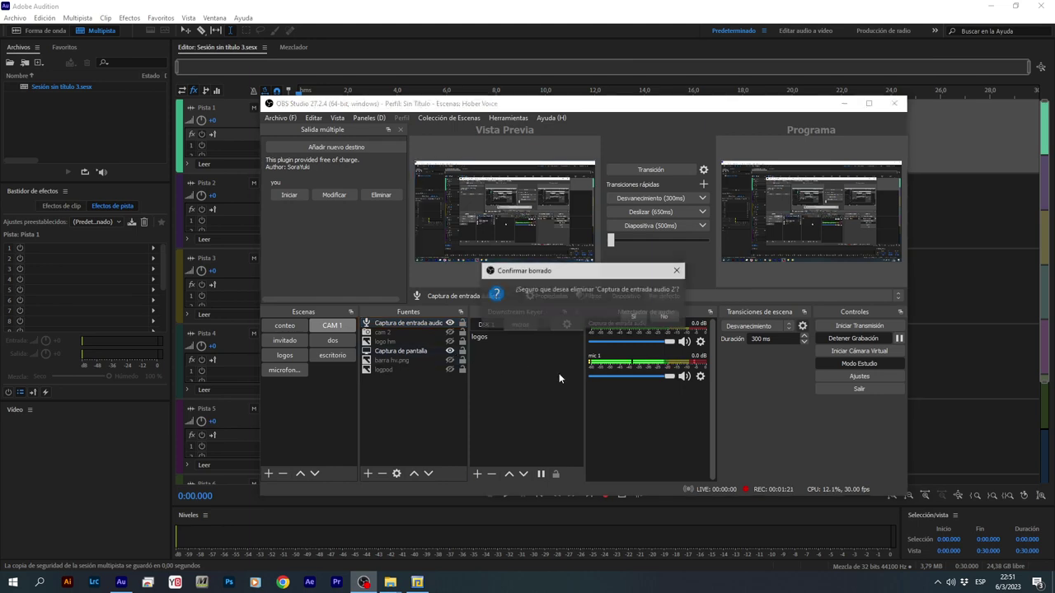
{"action": "left_click", "coordinate": [632, 317]}
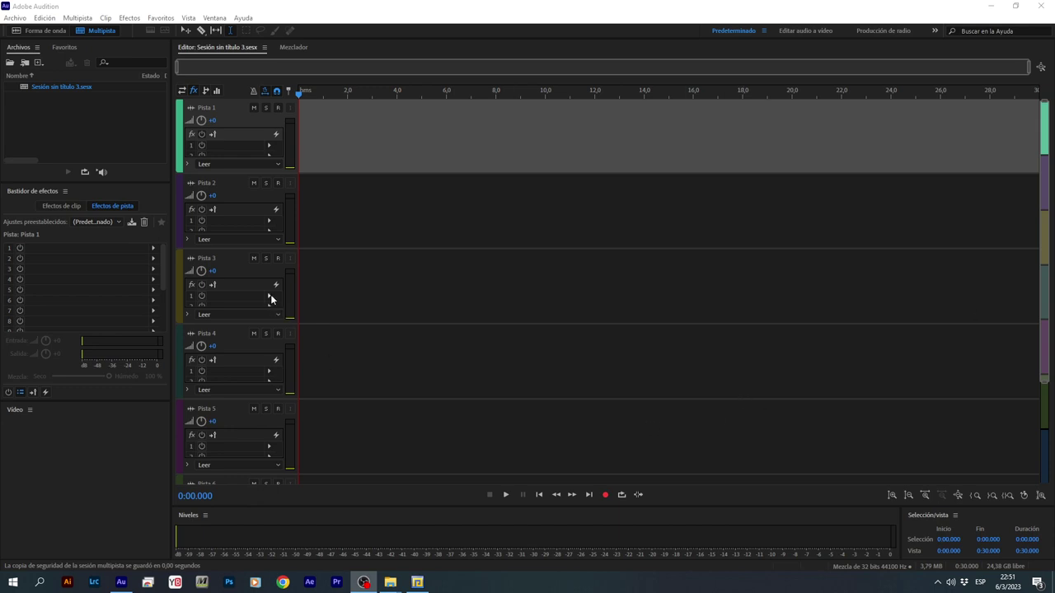
Return to Adobe Audition, show the tracks' input and output routing, and examine the mono inputs available for Pista 1.
{"action": "left_click", "coordinate": [318, 230]}
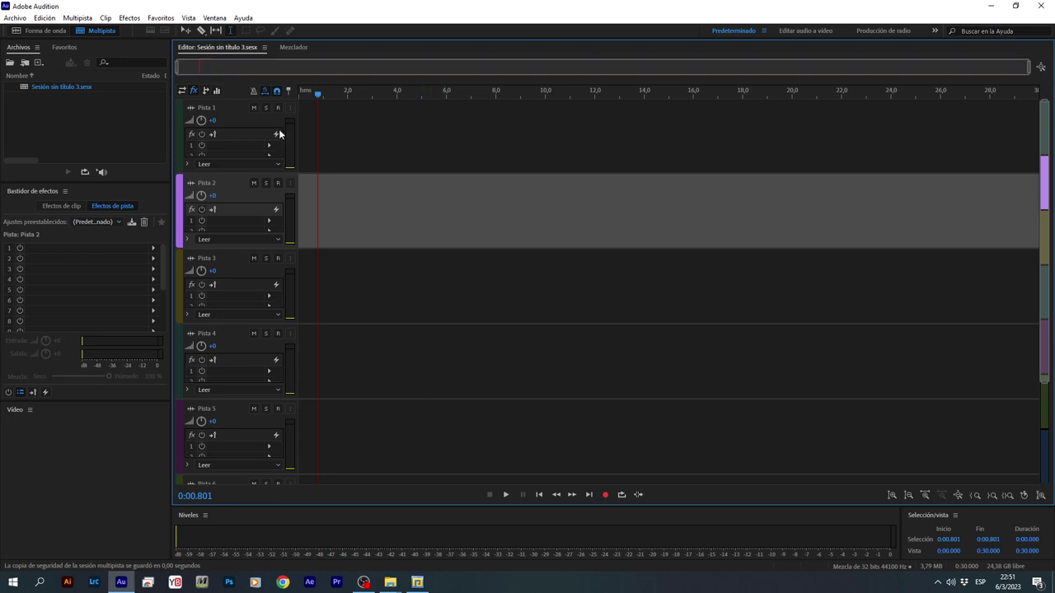
{"action": "left_click", "coordinate": [181, 90]}
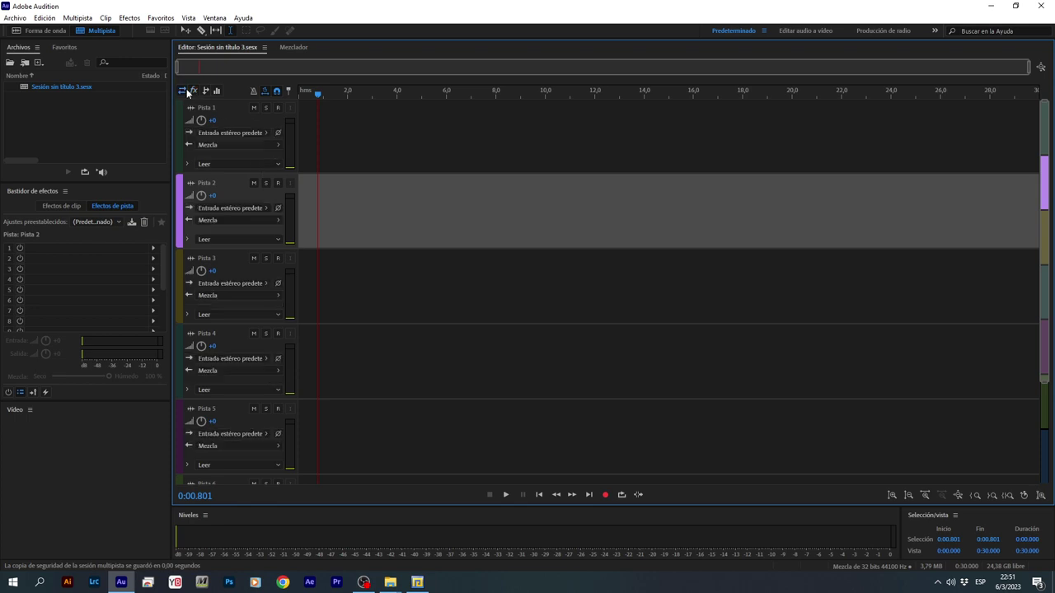
{"action": "left_click", "coordinate": [269, 132]}
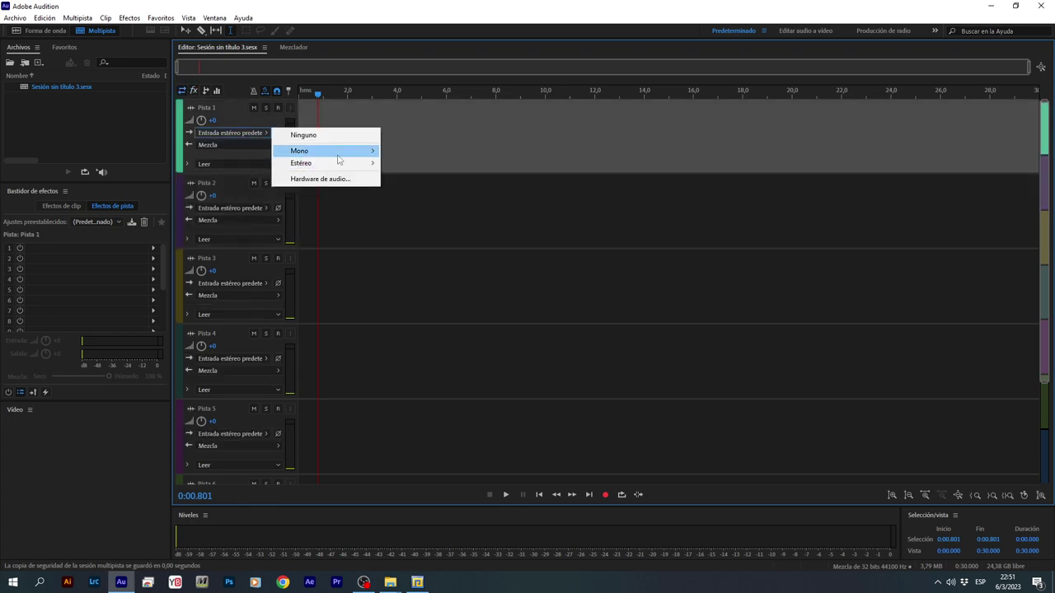
{"action": "mouse_move", "coordinate": [338, 151]}
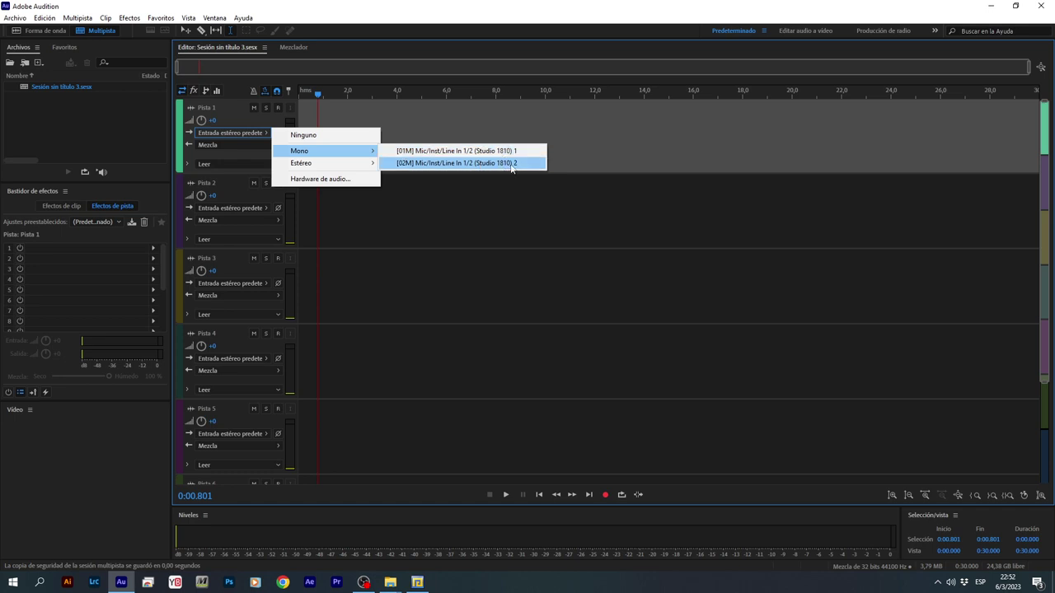
{"action": "left_click", "coordinate": [459, 220]}
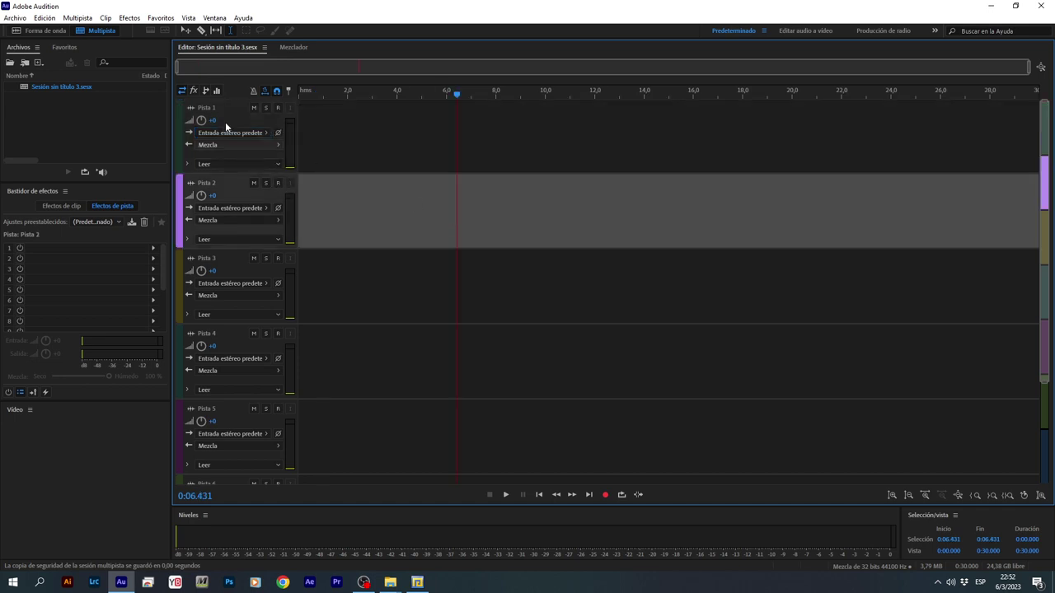
Set the device class to ASIO in the audio hardware preferences, accepting the device change.
{"action": "left_click", "coordinate": [46, 18]}
{"action": "mouse_move", "coordinate": [132, 408]}
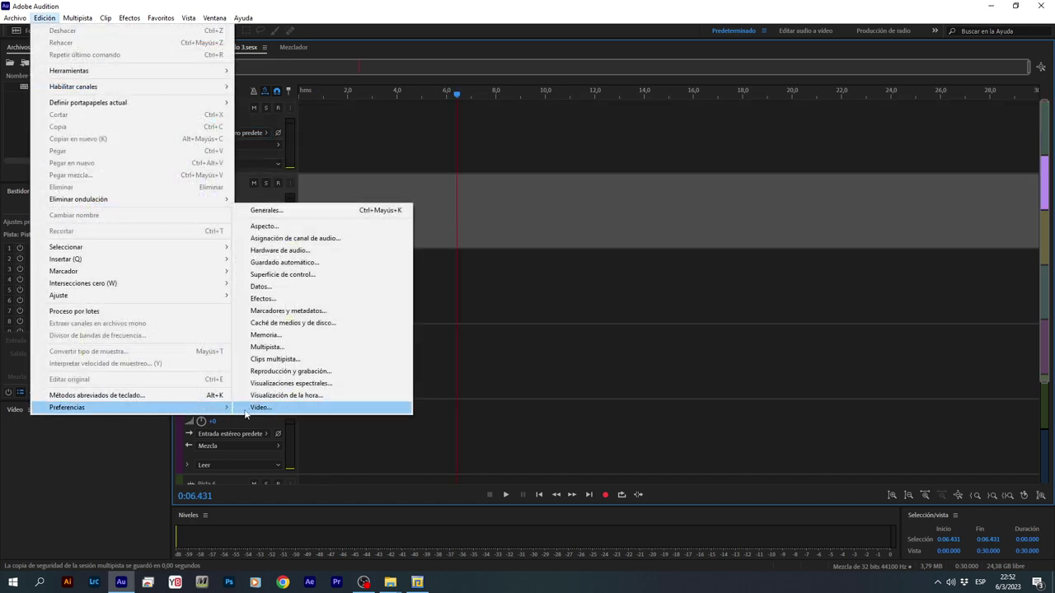
{"action": "left_click", "coordinate": [283, 250]}
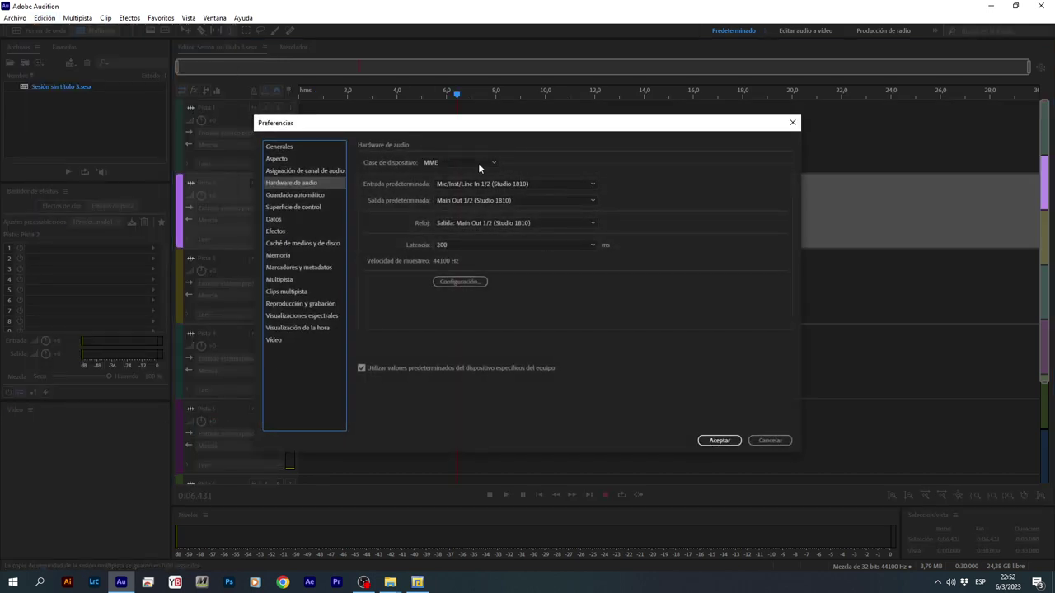
{"action": "left_click", "coordinate": [479, 163]}
{"action": "left_click", "coordinate": [470, 175]}
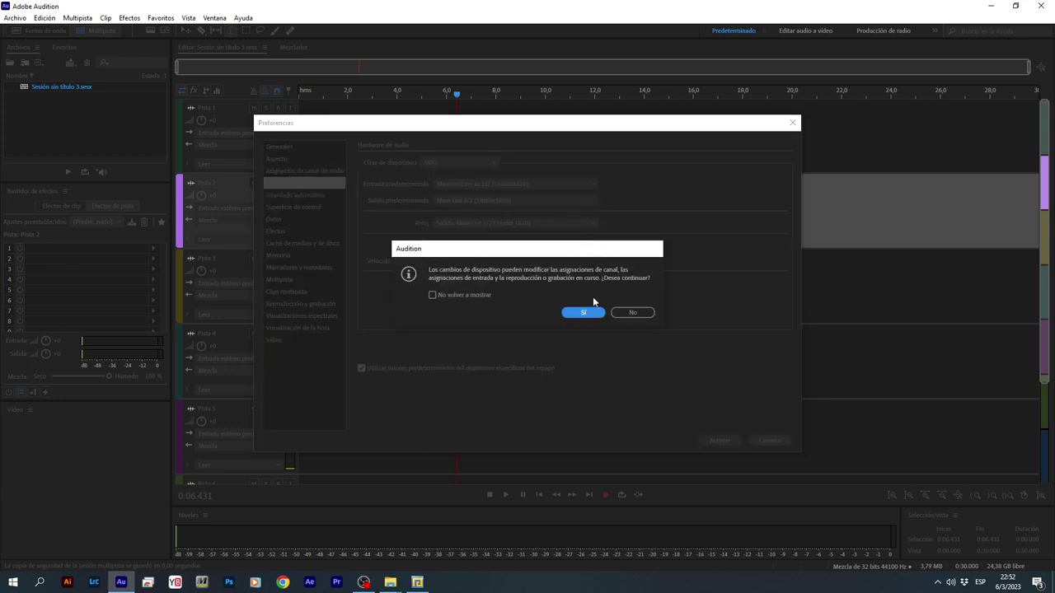
{"action": "left_click", "coordinate": [582, 312]}
Try to set the ASIO device to ASIO PreSonus FireStudio.
{"action": "left_click", "coordinate": [519, 187]}
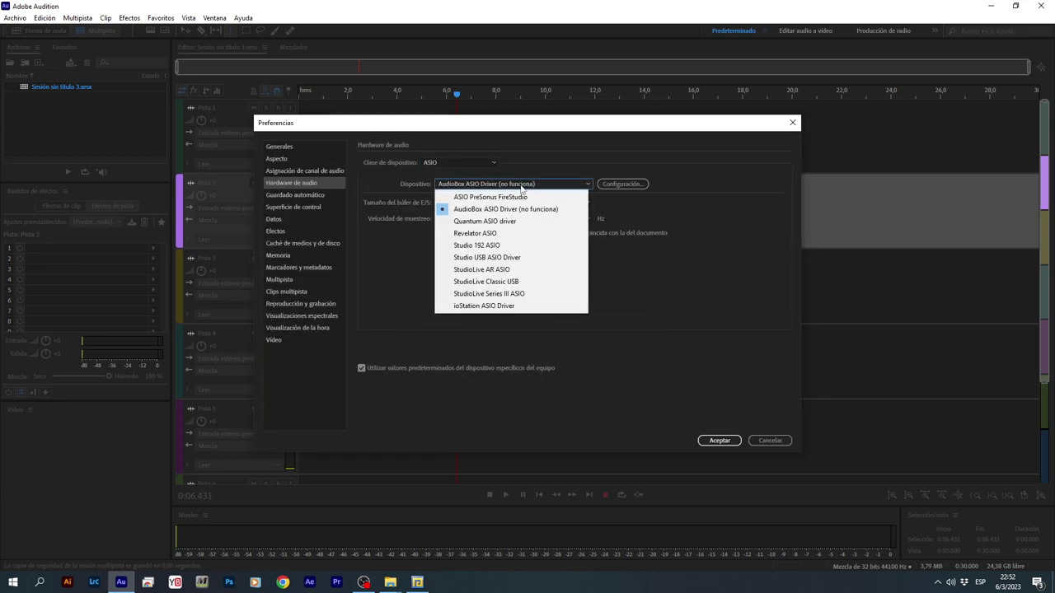
{"action": "left_click", "coordinate": [537, 197]}
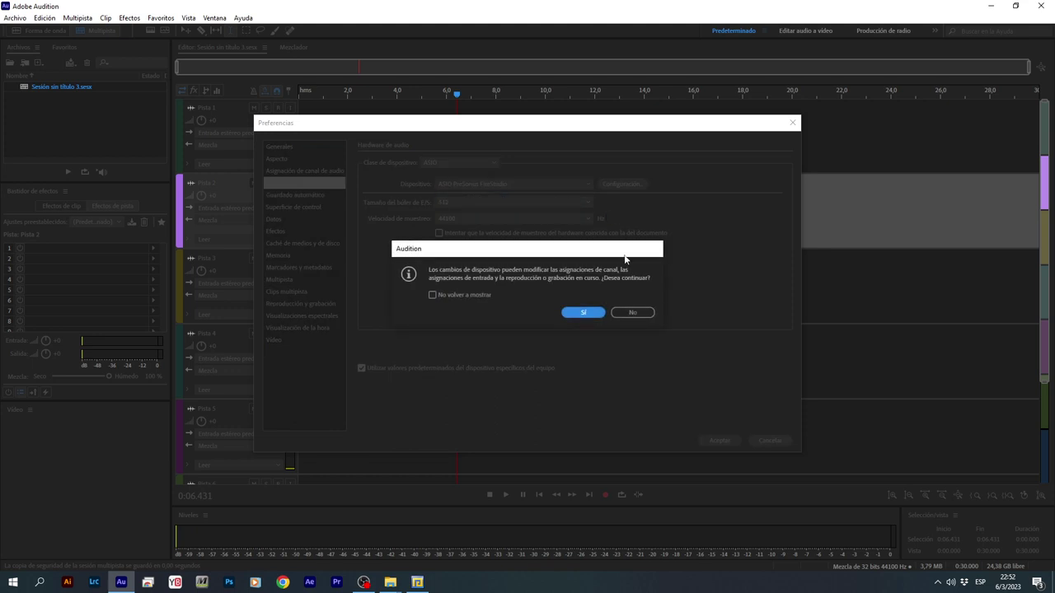
{"action": "left_click", "coordinate": [583, 312]}
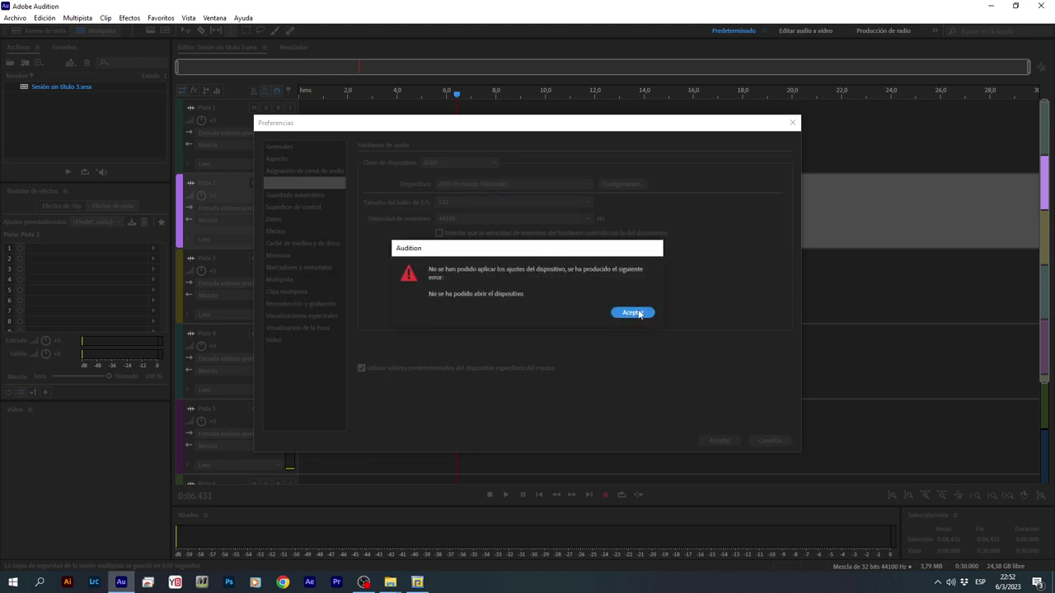
{"action": "left_click", "coordinate": [638, 312]}
{"action": "left_click", "coordinate": [583, 312]}
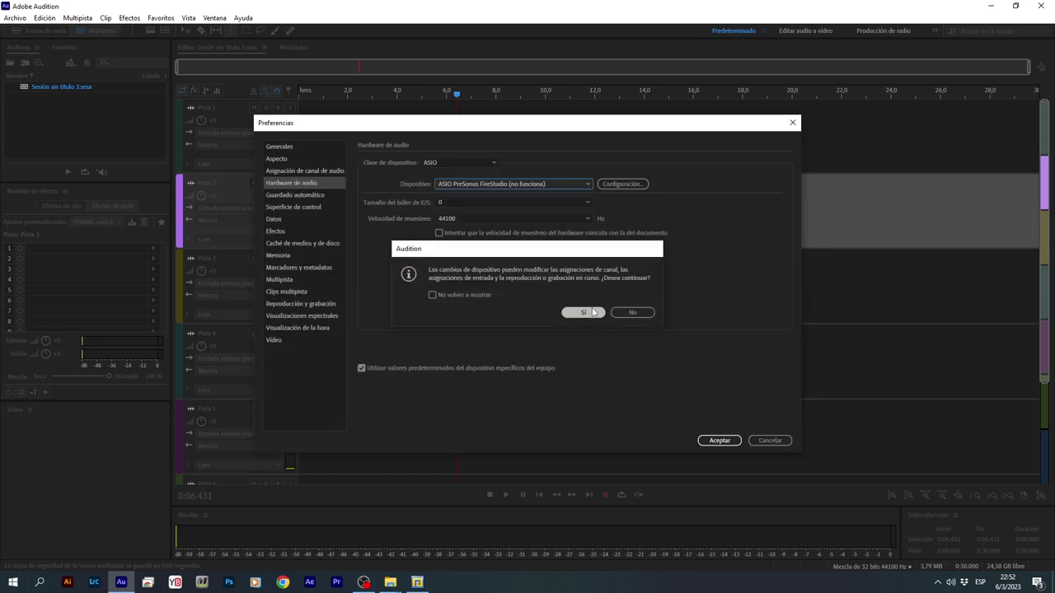
Try to set the ASIO device to Studio 192 ASIO.
{"action": "left_click", "coordinate": [531, 184]}
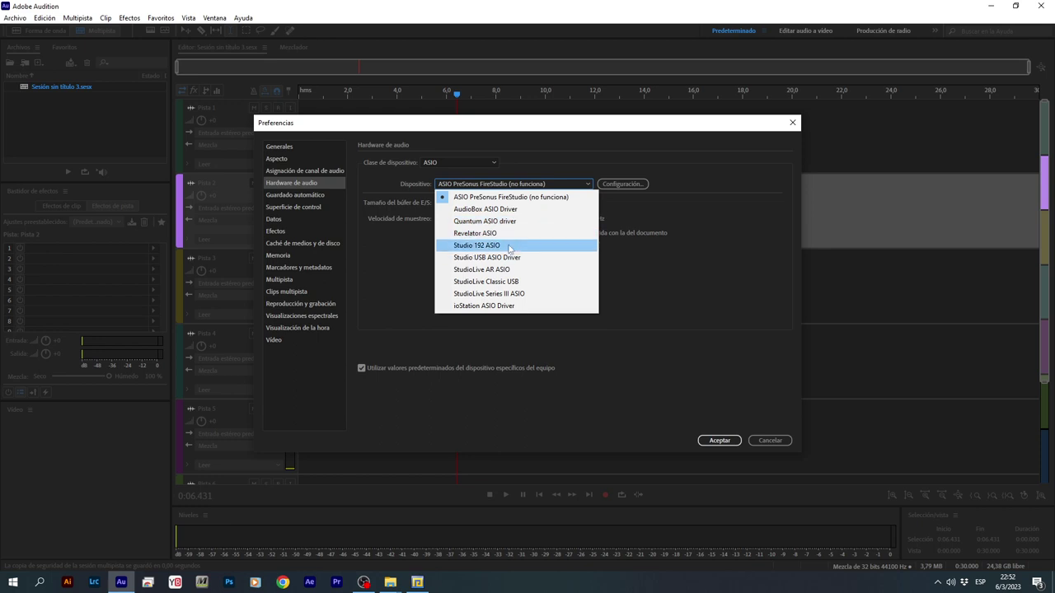
{"action": "left_click", "coordinate": [553, 242]}
{"action": "left_click", "coordinate": [587, 313]}
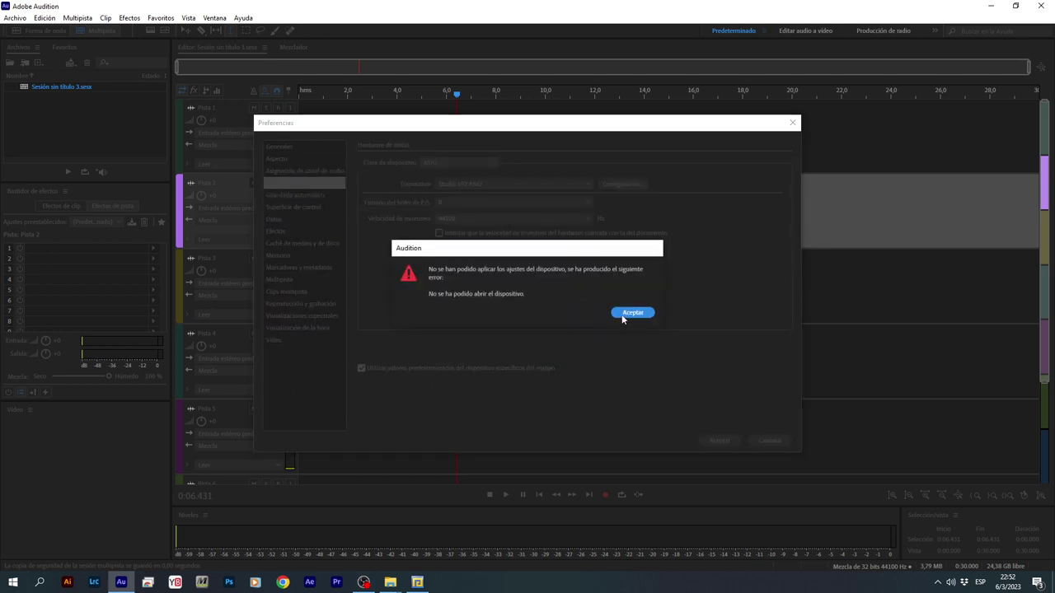
{"action": "left_click", "coordinate": [624, 315]}
{"action": "left_click", "coordinate": [631, 313]}
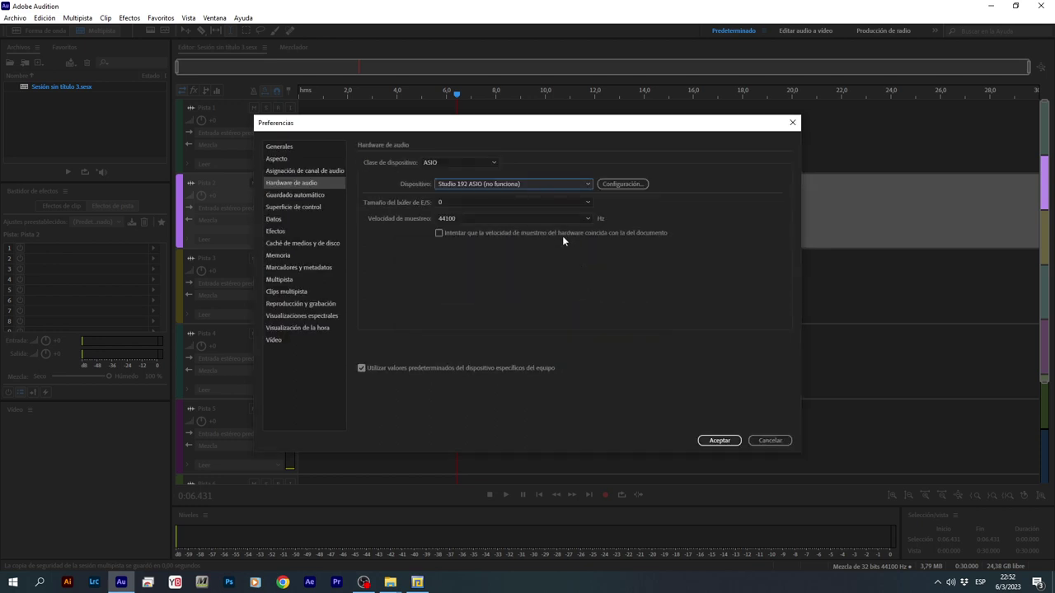
Try to set the ASIO device to StudioLive AR ASIO.
{"action": "left_click", "coordinate": [539, 183]}
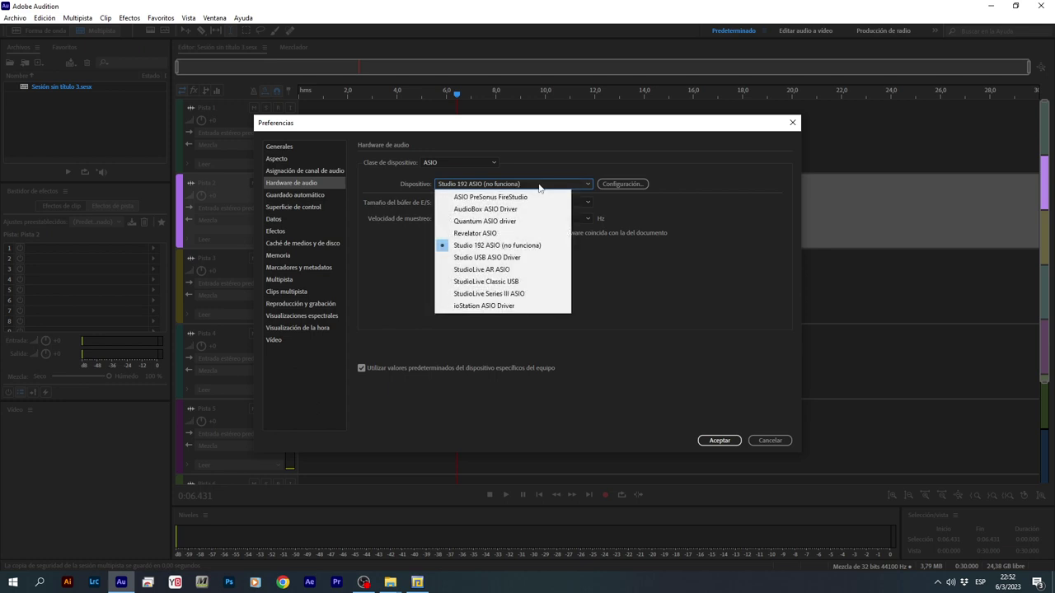
{"action": "left_click", "coordinate": [521, 272]}
{"action": "left_click", "coordinate": [587, 314]}
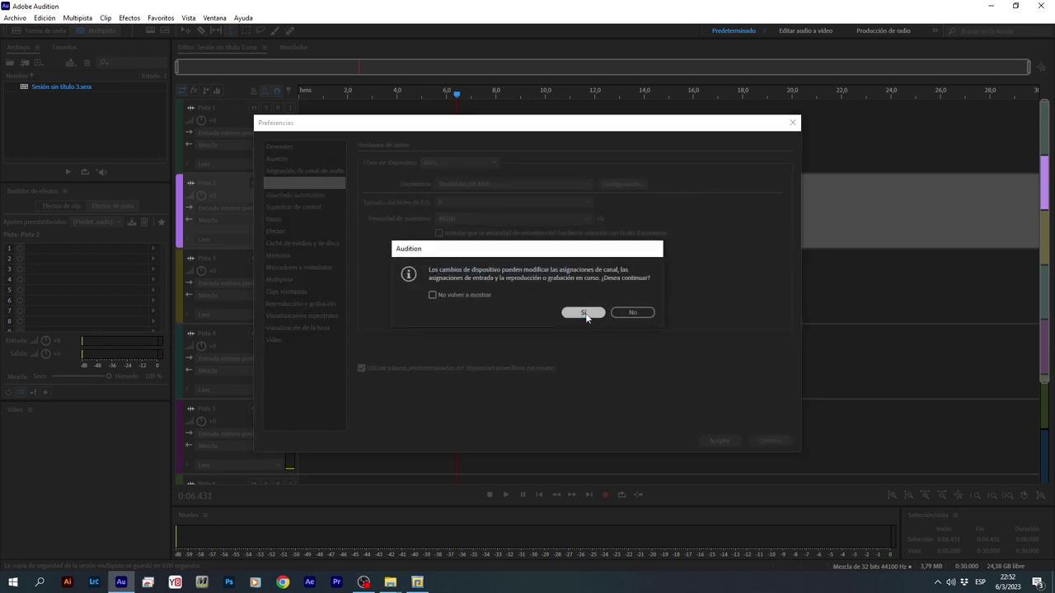
{"action": "left_click", "coordinate": [644, 315]}
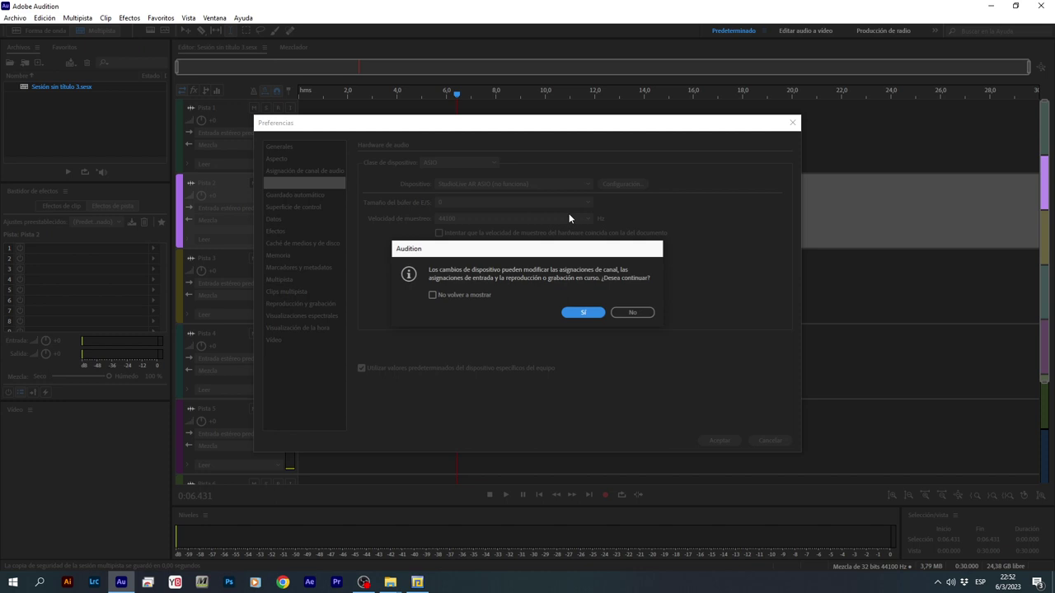
{"action": "left_click", "coordinate": [632, 311]}
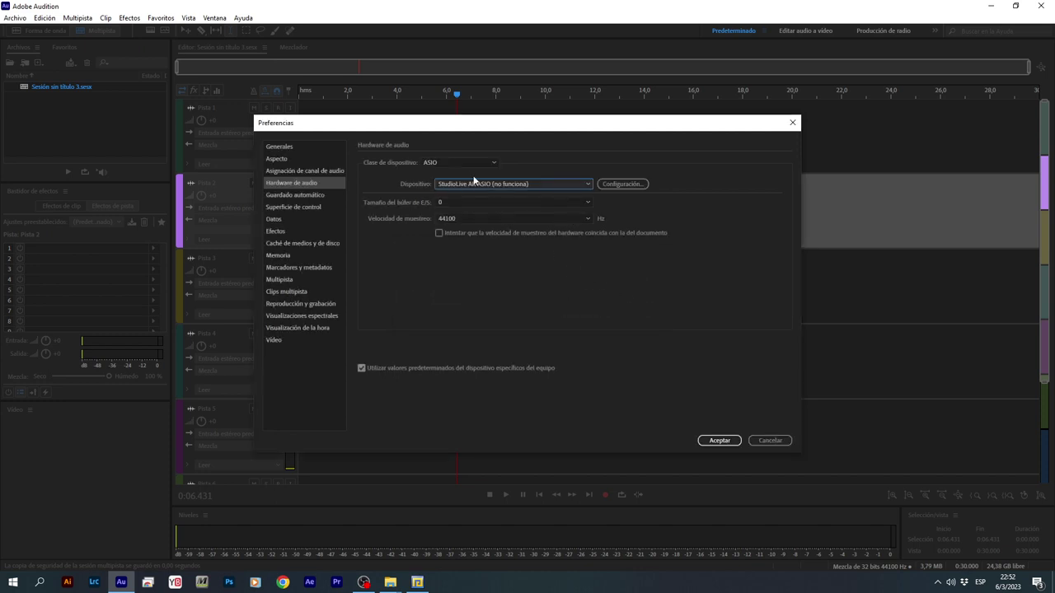
Try to set the ASIO device to ioStation ASIO Driver.
{"action": "left_click", "coordinate": [515, 185]}
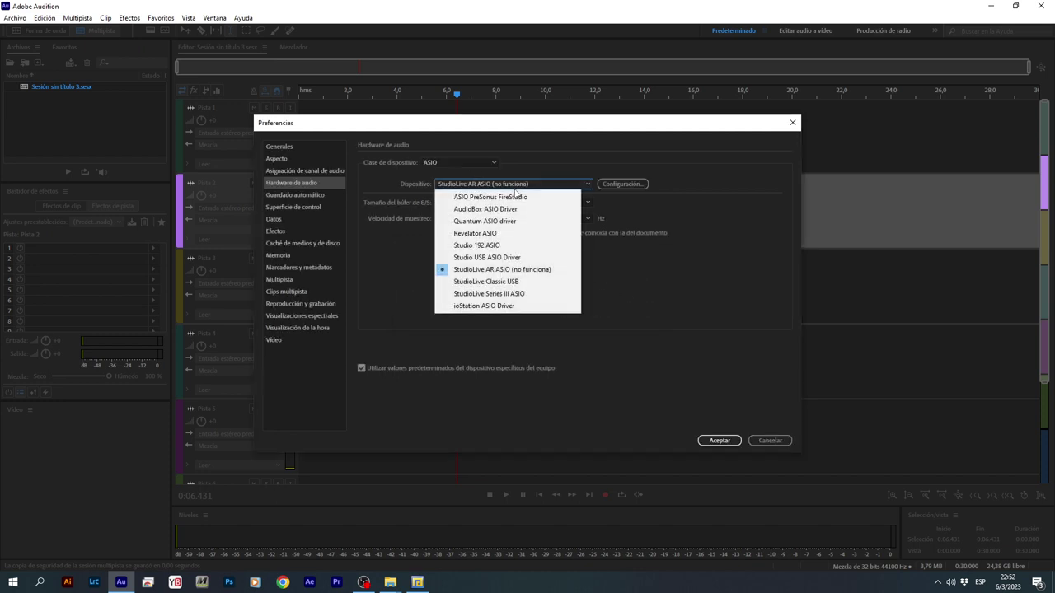
{"action": "left_click", "coordinate": [527, 306]}
{"action": "left_click", "coordinate": [582, 311]}
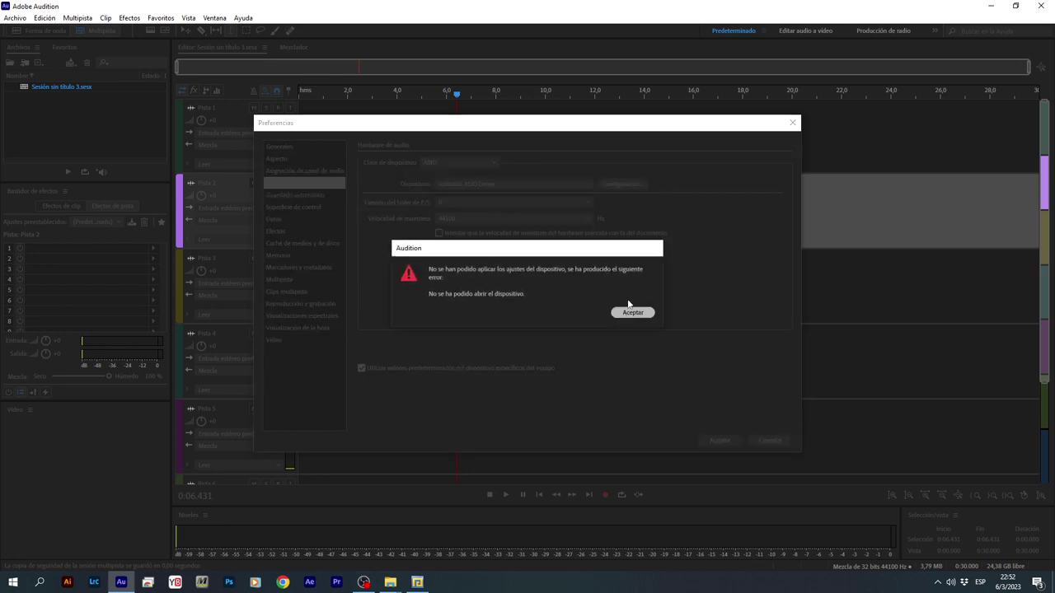
{"action": "left_click", "coordinate": [632, 312]}
{"action": "left_click", "coordinate": [631, 310]}
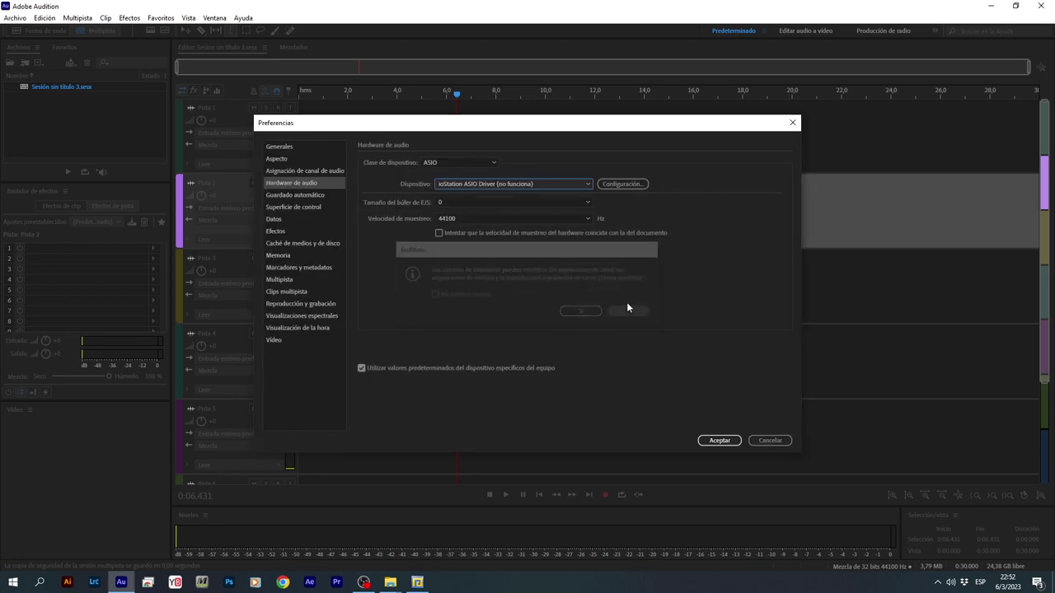
Try to set the ASIO device to StudioLive Classic USB.
{"action": "left_click", "coordinate": [509, 184]}
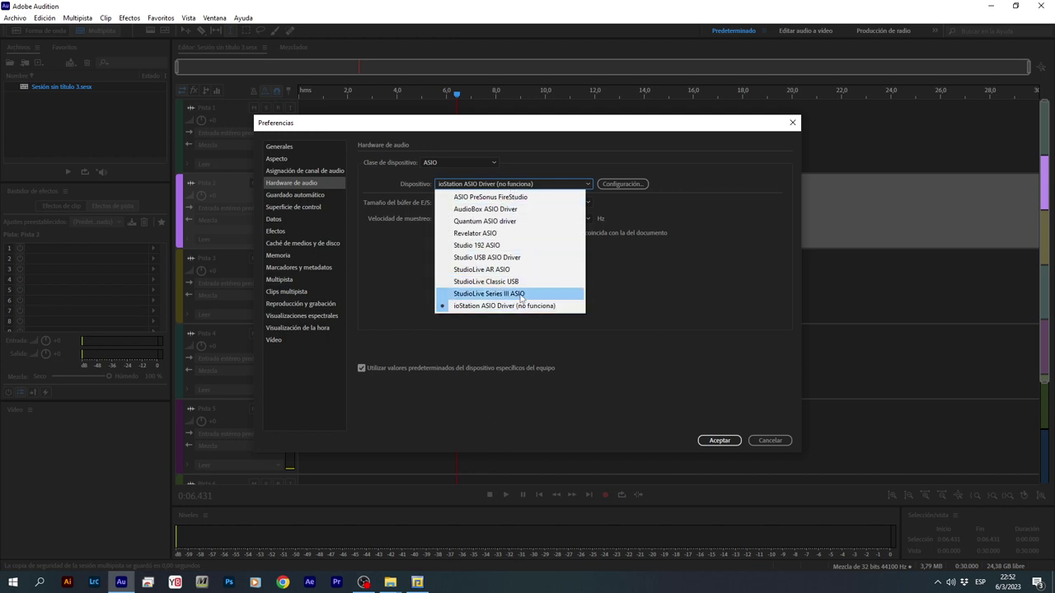
{"action": "left_click", "coordinate": [519, 282]}
{"action": "left_click", "coordinate": [587, 312]}
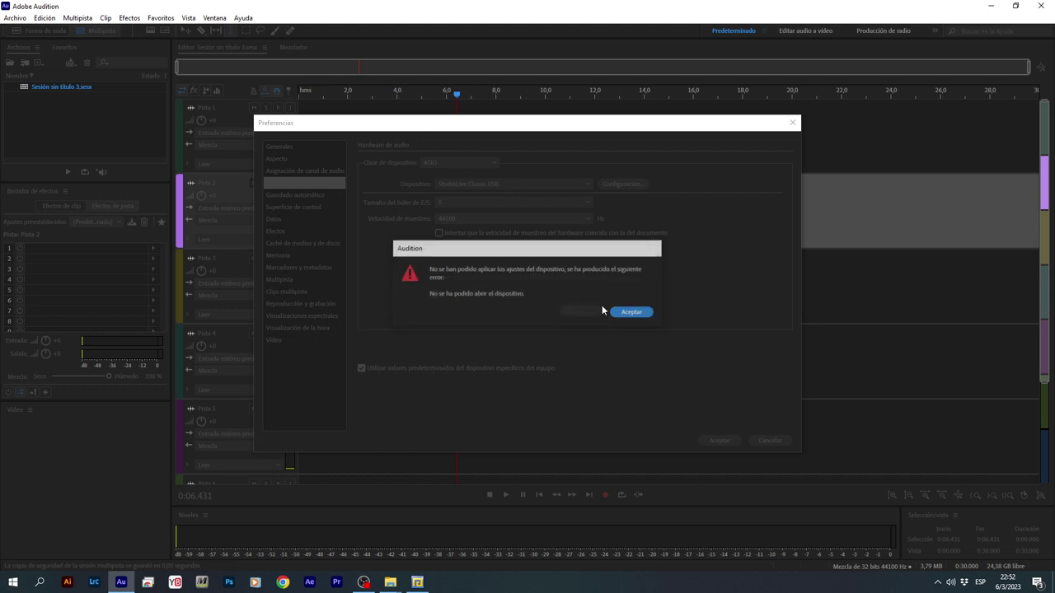
{"action": "left_click", "coordinate": [631, 312]}
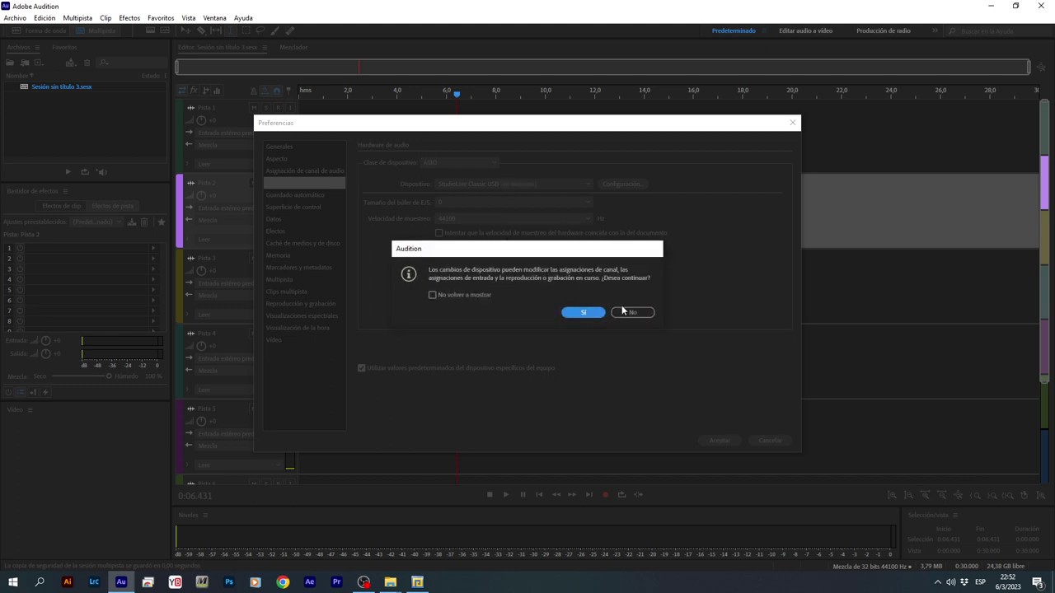
{"action": "left_click", "coordinate": [629, 312]}
Set the audio hardware device class to MME and accept the device change.
{"action": "left_click", "coordinate": [452, 162]}
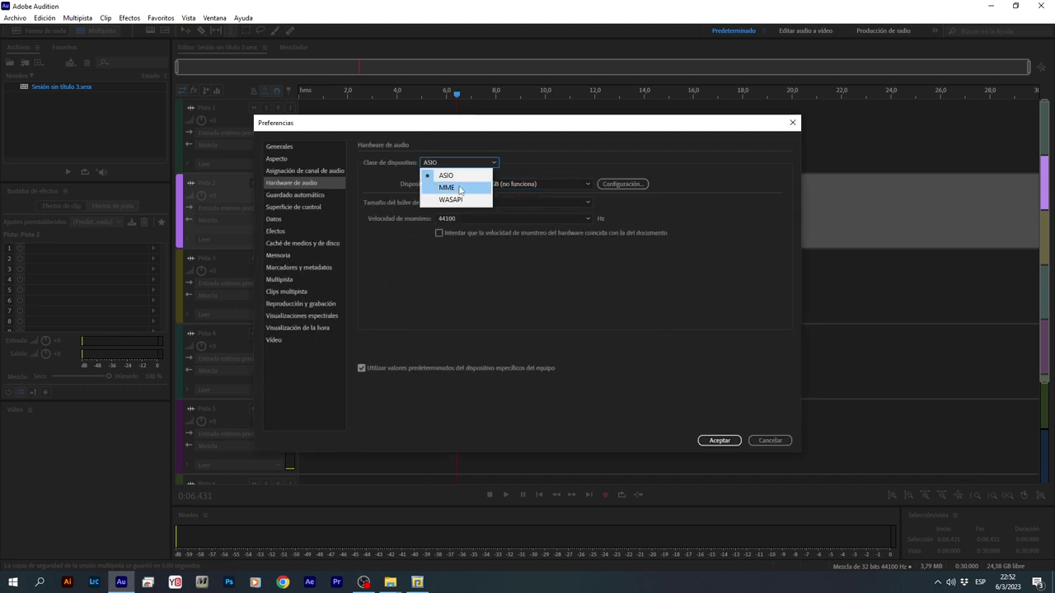
{"action": "left_click", "coordinate": [460, 188]}
{"action": "left_click", "coordinate": [586, 312]}
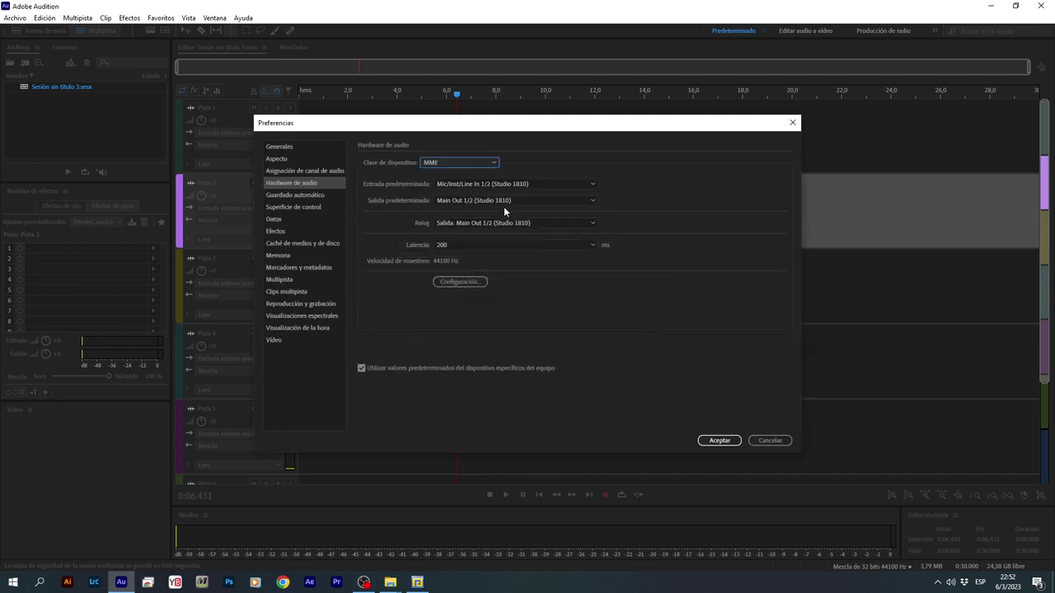
Set the default input to Line In 5/6 (Studio 1810) and accept the device change.
{"action": "left_click", "coordinate": [501, 183]}
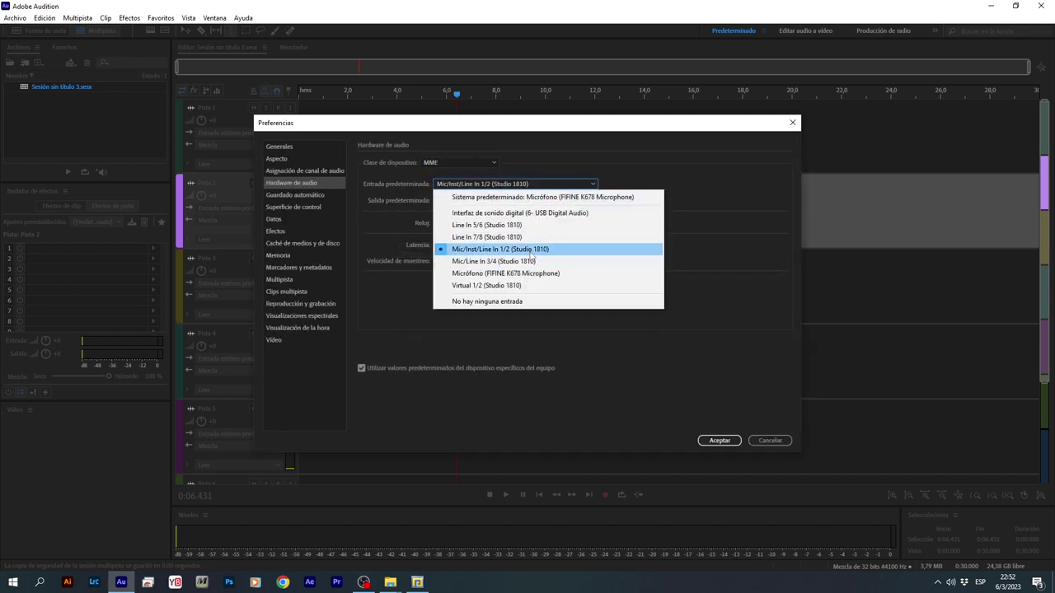
{"action": "left_click", "coordinate": [500, 226]}
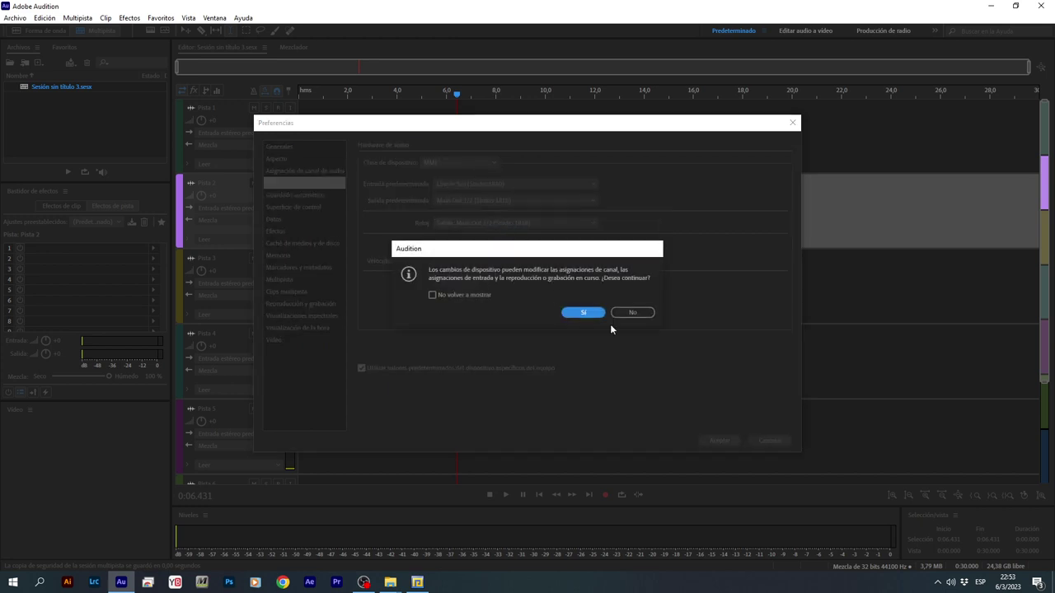
{"action": "left_click", "coordinate": [582, 312]}
Set the default input to Mic/Inst/Line In 1/2 (Studio 1810) and save the preferences.
{"action": "left_click", "coordinate": [503, 184]}
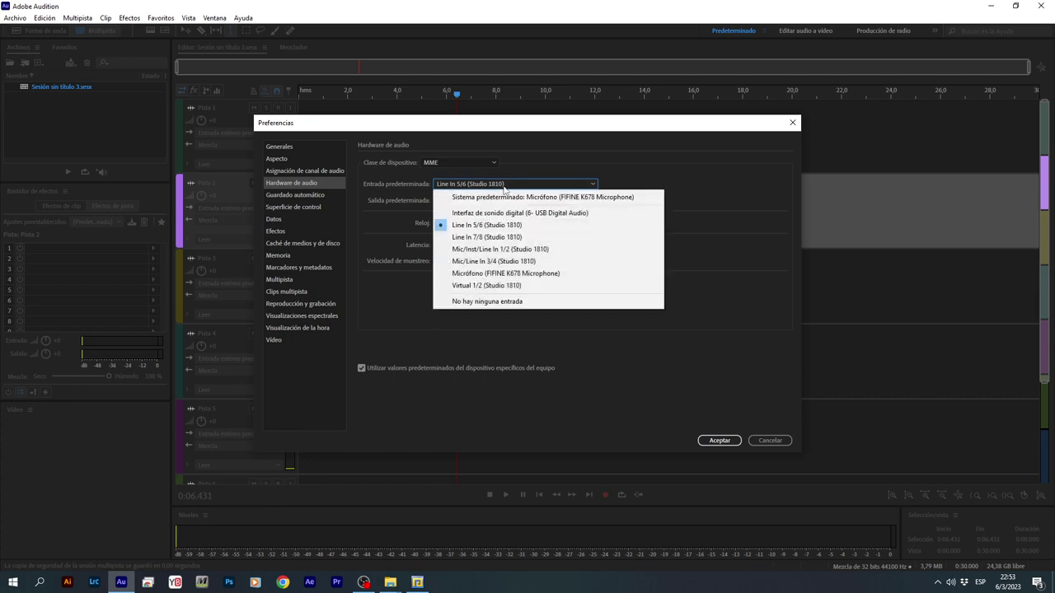
{"action": "left_click", "coordinate": [525, 249]}
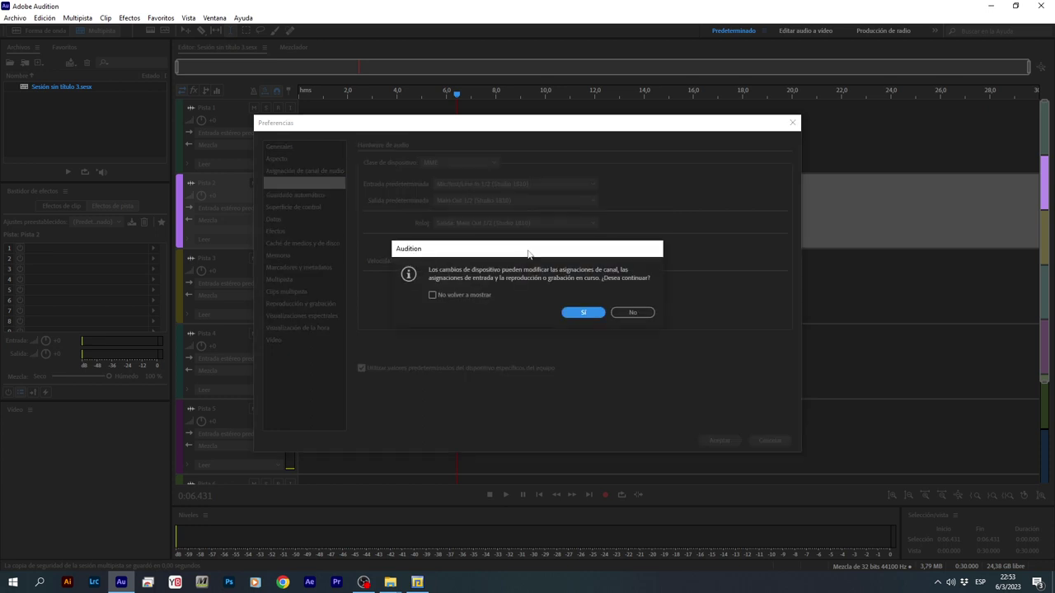
{"action": "left_click", "coordinate": [480, 296]}
{"action": "left_click", "coordinate": [584, 313]}
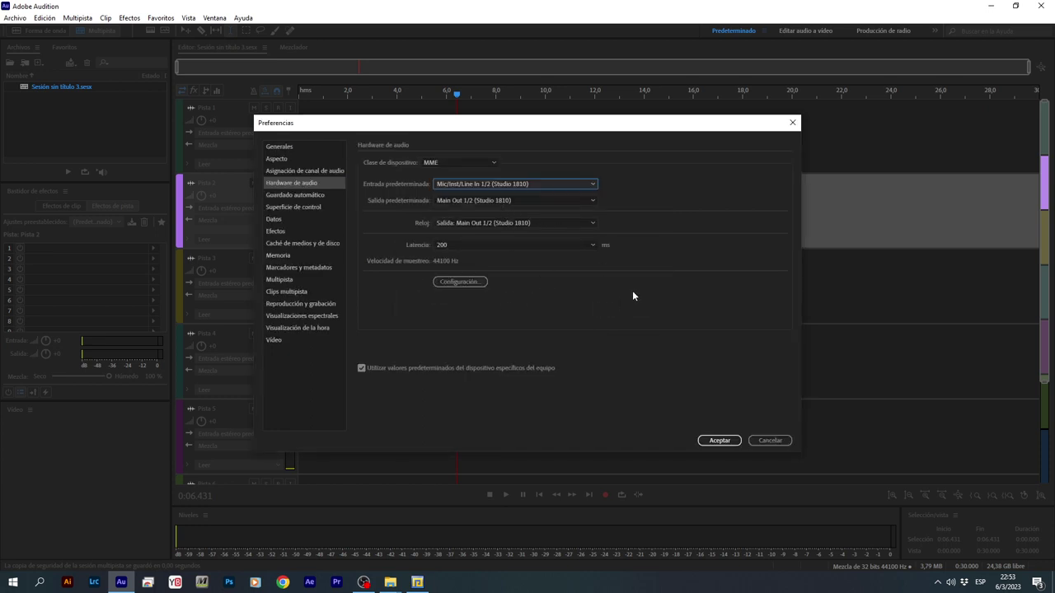
{"action": "left_click", "coordinate": [720, 441]}
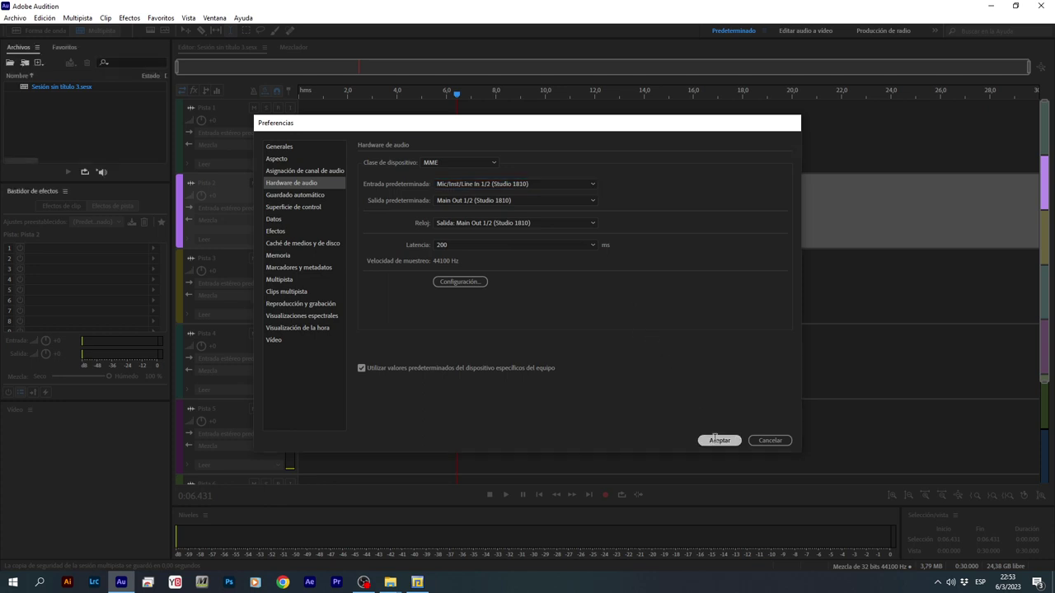
Close Audition and, in MixPad, close the effects window of track 1.
{"action": "left_click", "coordinate": [1040, 6]}
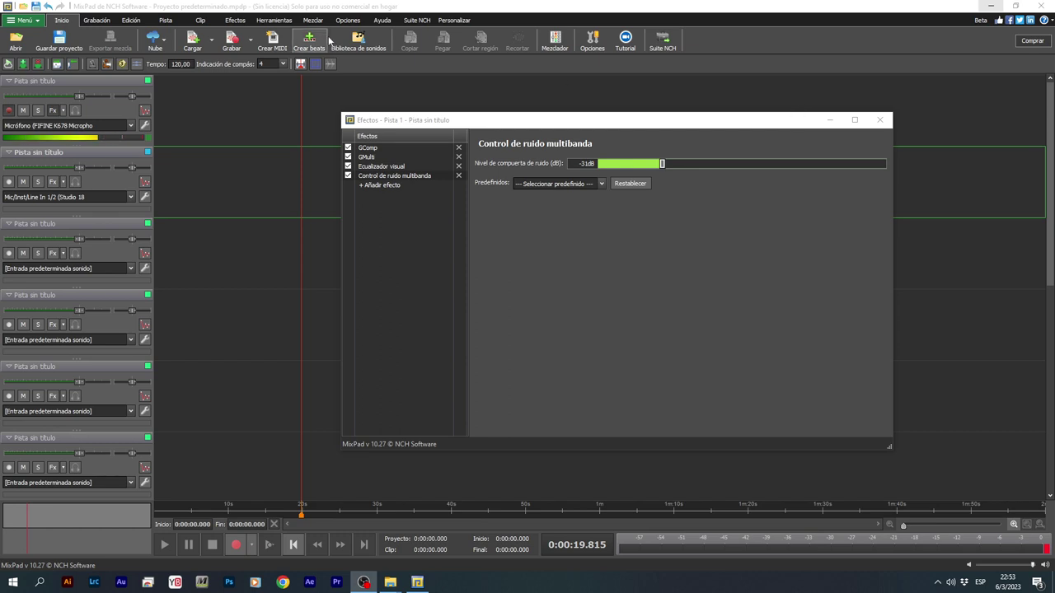
{"action": "left_click", "coordinate": [137, 11]}
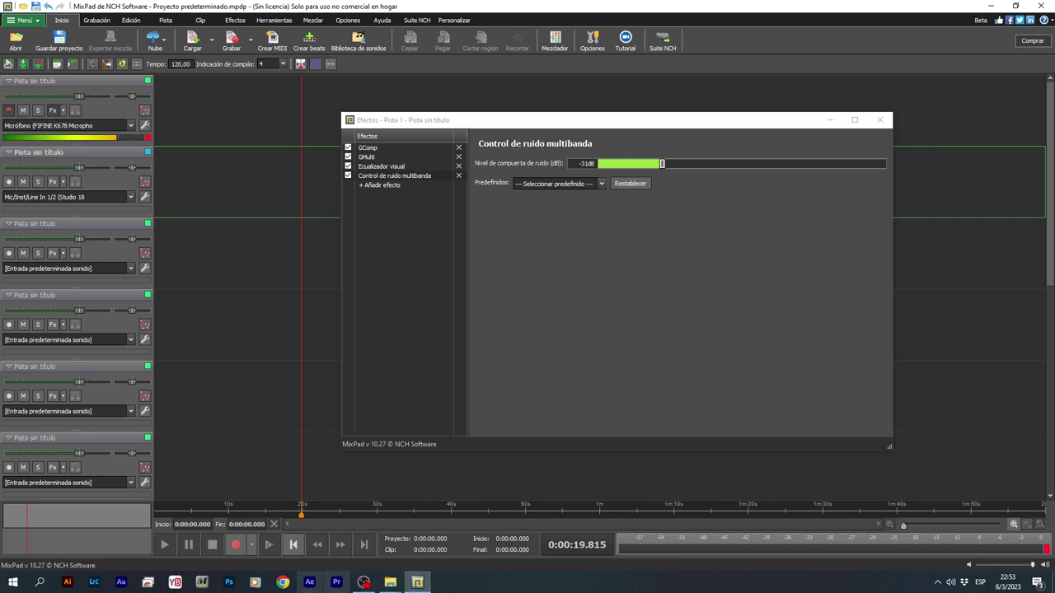
{"action": "left_click", "coordinate": [475, 590]}
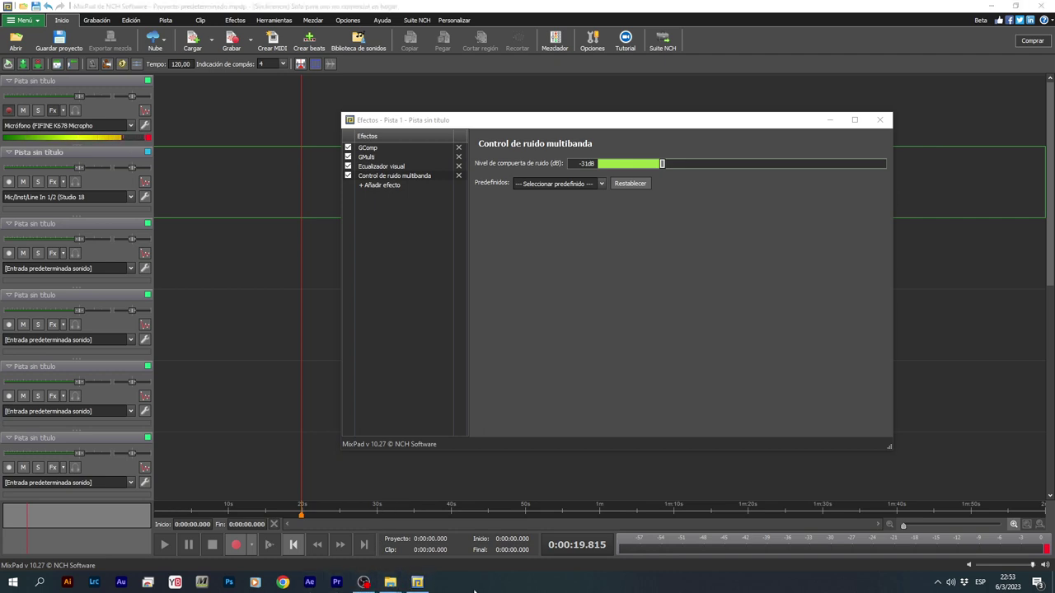
{"action": "left_click", "coordinate": [299, 223]}
{"action": "left_click_drag", "start_coordinate": [706, 124], "coordinate": [636, 168]}
{"action": "left_click", "coordinate": [811, 165]}
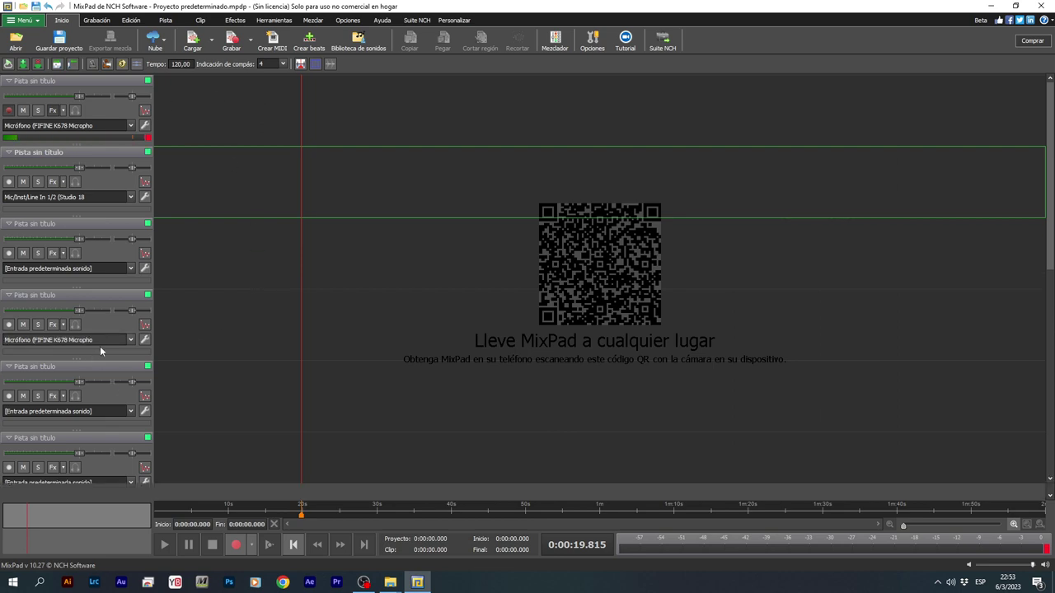
Dismiss the scrolling hint and look through the project's tracks.
{"action": "scroll", "coordinate": [100, 339], "scroll_direction": "down", "scroll_amount": 1}
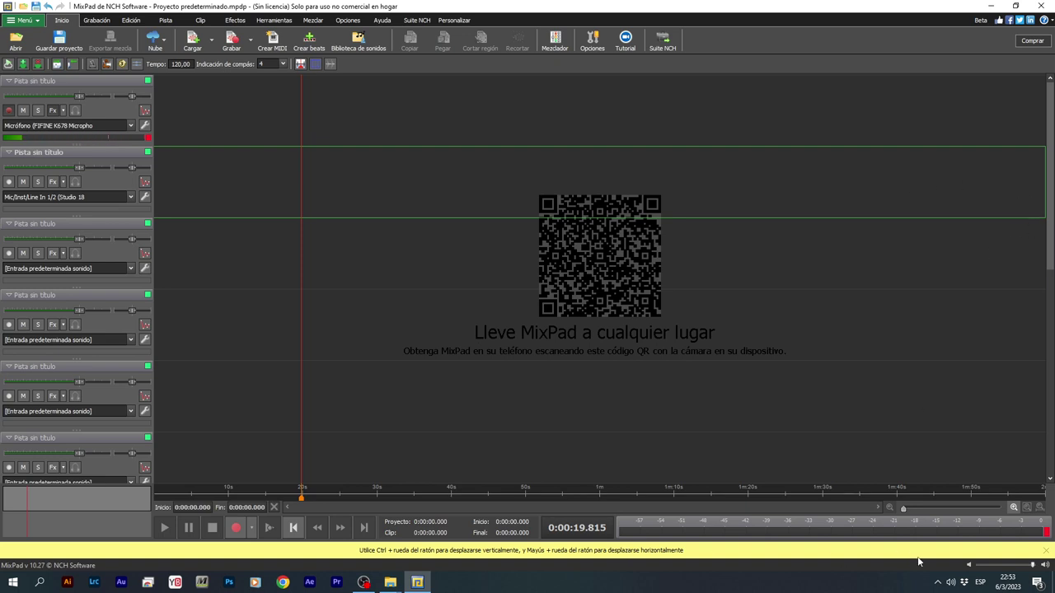
{"action": "left_click", "coordinate": [1043, 557]}
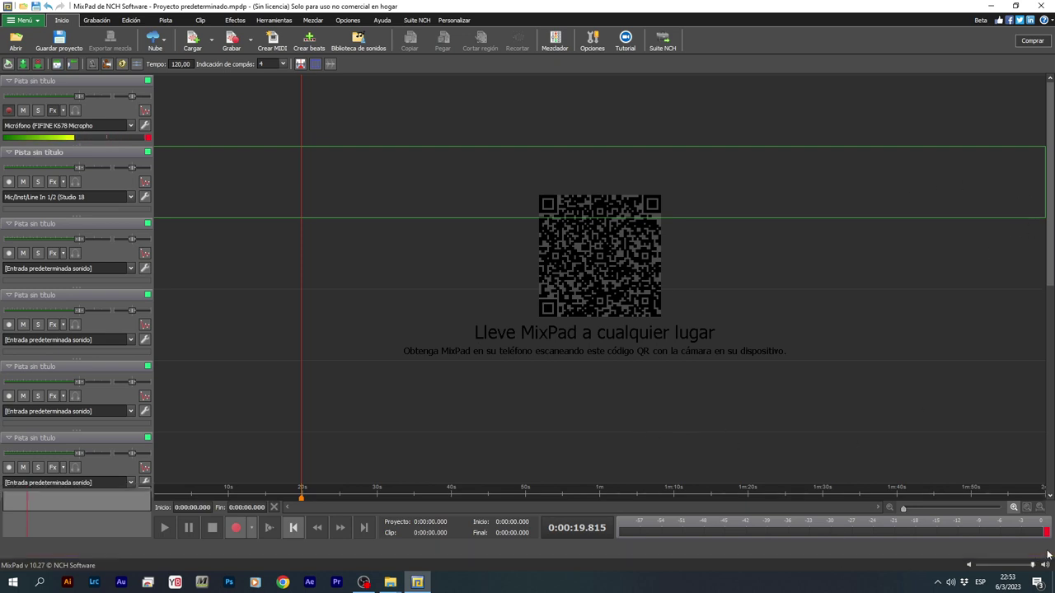
{"action": "left_click_drag", "start_coordinate": [1052, 248], "coordinate": [1012, 207]}
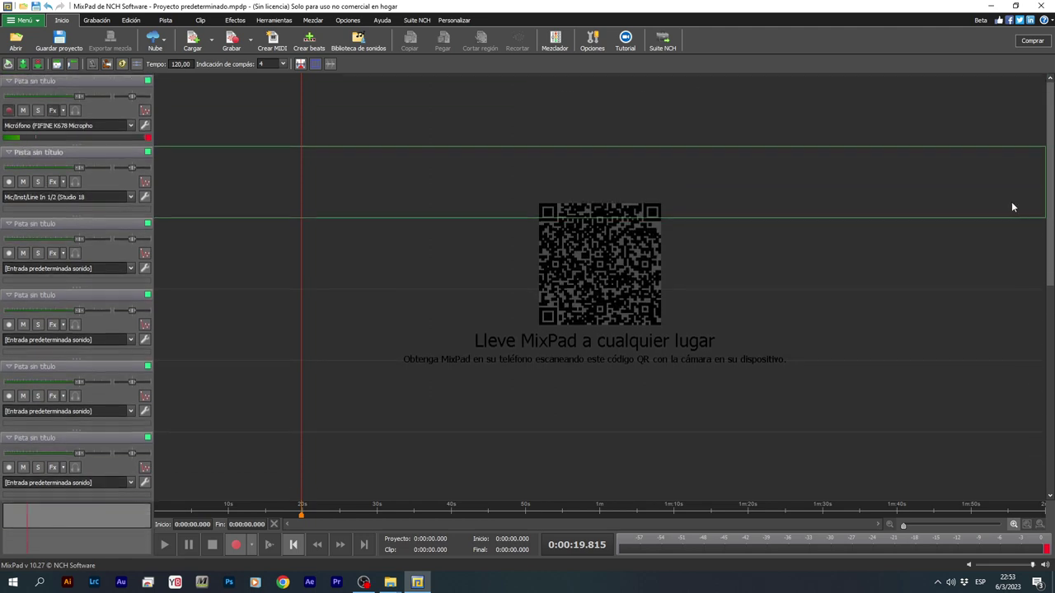
{"action": "scroll", "coordinate": [1000, 173], "scroll_direction": "down", "scroll_amount": 3}
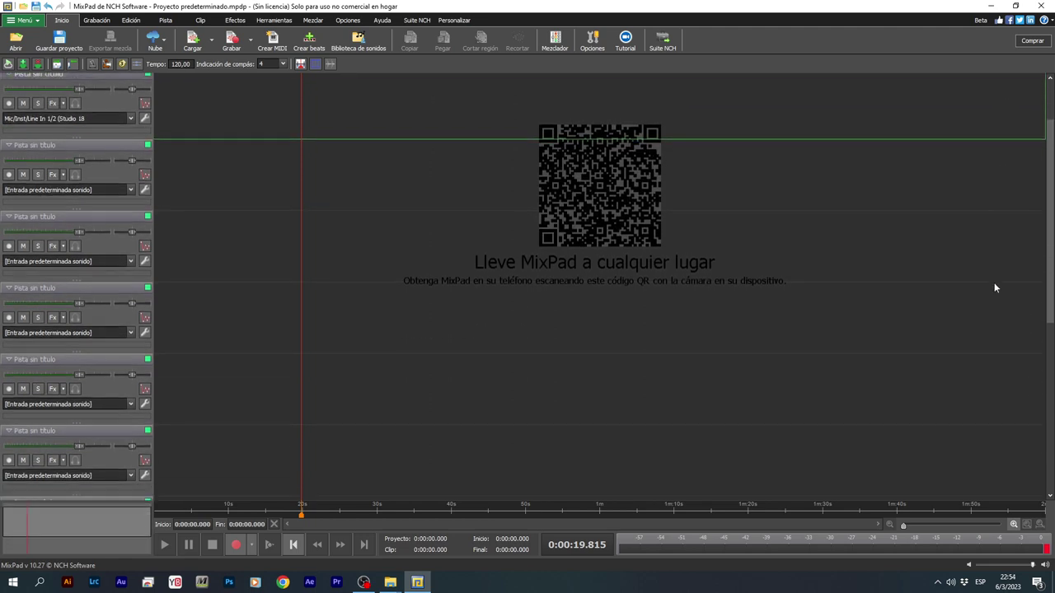
{"action": "scroll", "coordinate": [1014, 371], "scroll_direction": "up", "scroll_amount": 3}
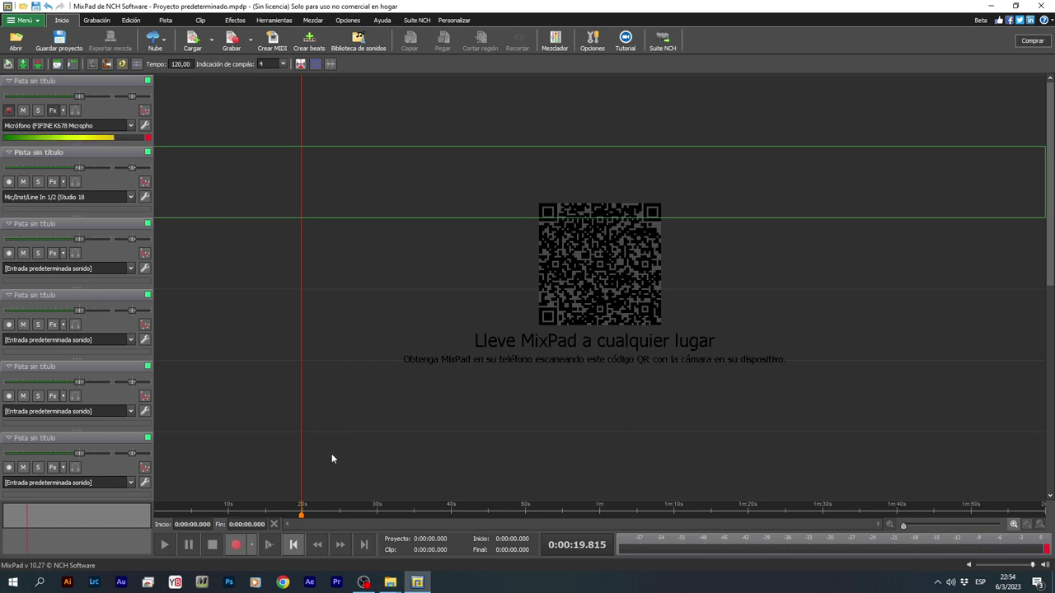
Open the effects chain of track 1 from its track automation VST options and place the window away from the track controls.
{"action": "left_click", "coordinate": [145, 111]}
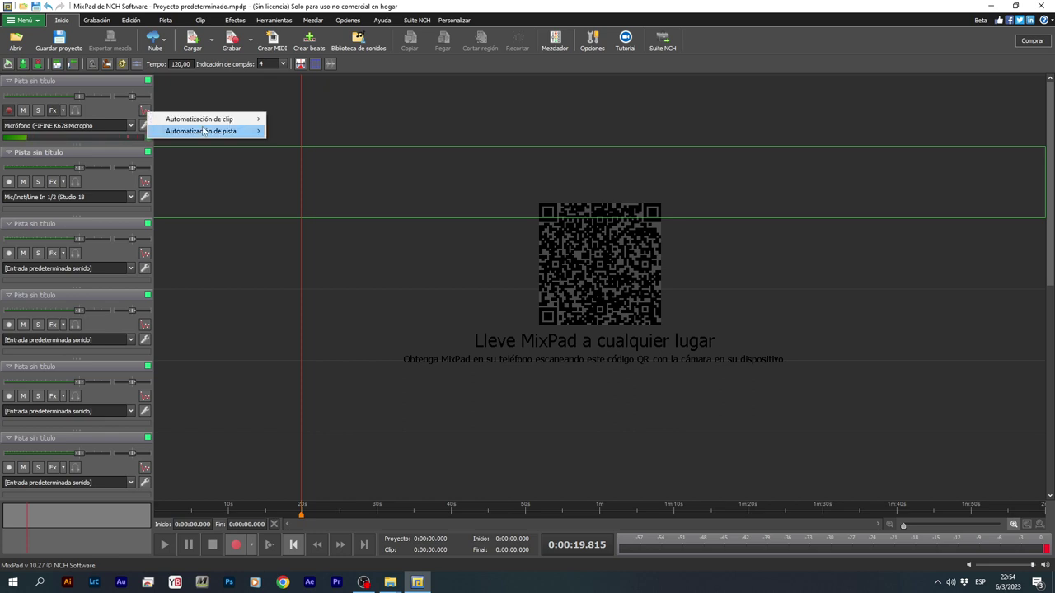
{"action": "mouse_move", "coordinate": [204, 132]}
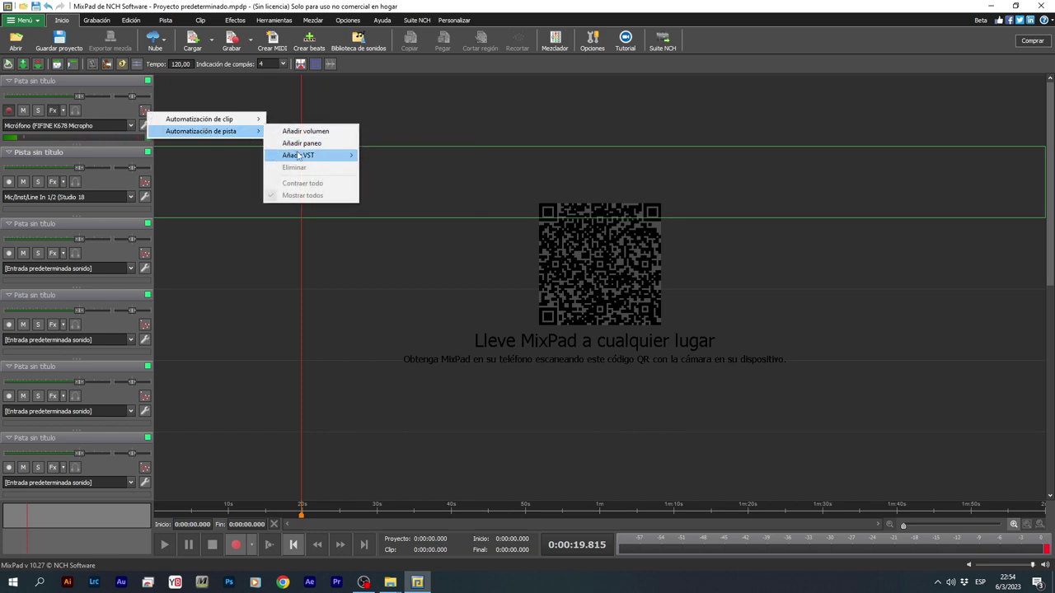
{"action": "mouse_move", "coordinate": [300, 156]}
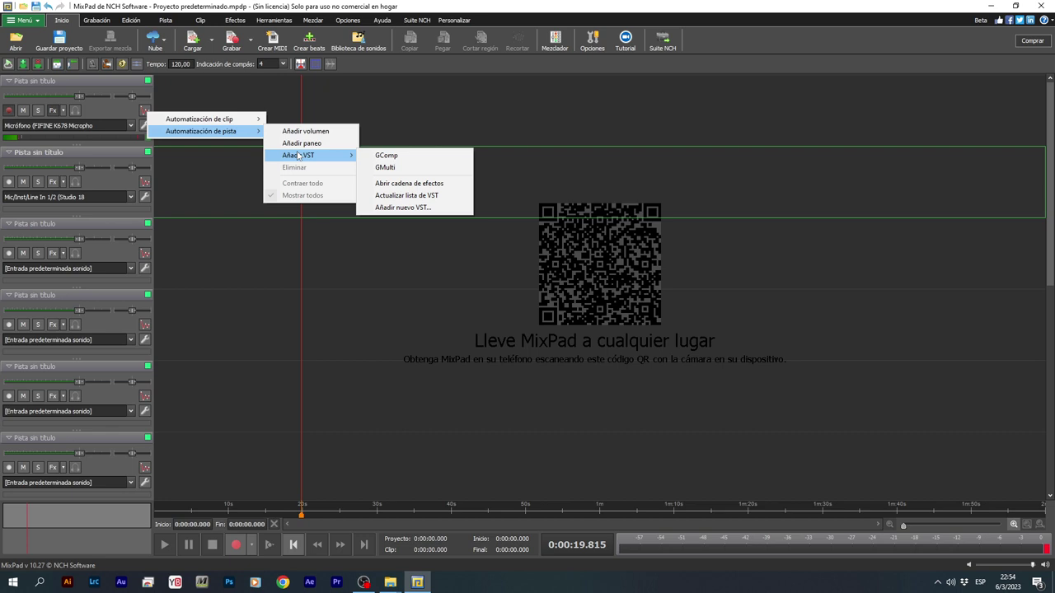
{"action": "left_click", "coordinate": [441, 185]}
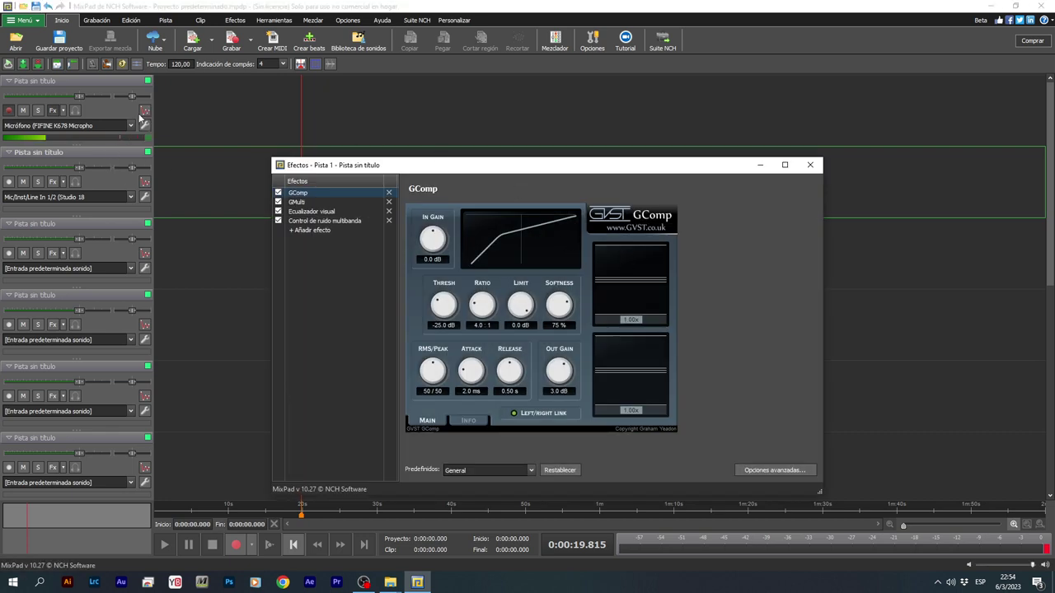
{"action": "left_click", "coordinate": [145, 112]}
{"action": "mouse_move", "coordinate": [240, 137]}
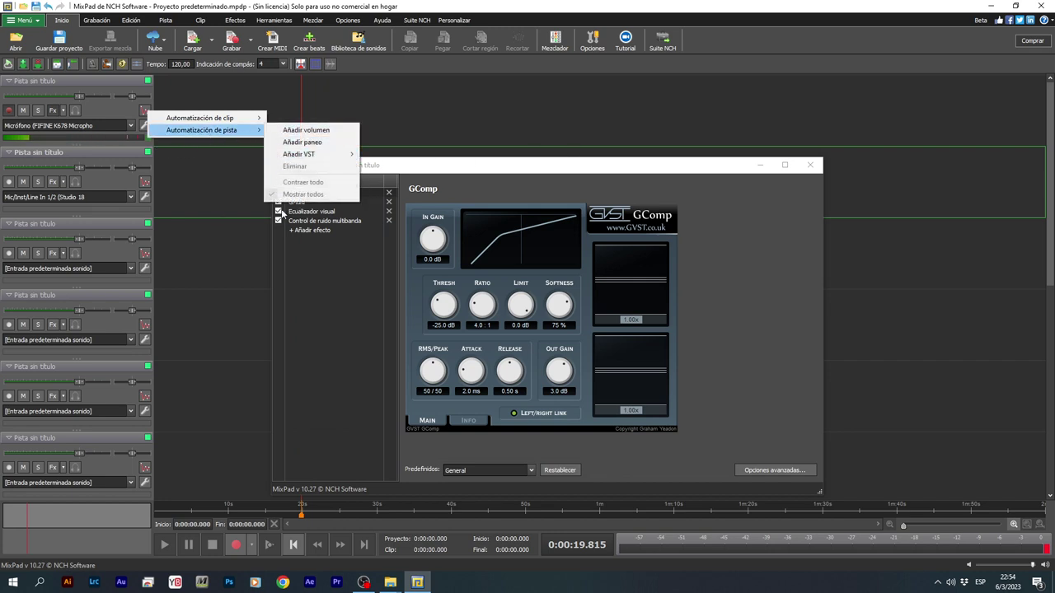
{"action": "left_click", "coordinate": [512, 163]}
{"action": "left_click_drag", "start_coordinate": [533, 160], "coordinate": [649, 168]}
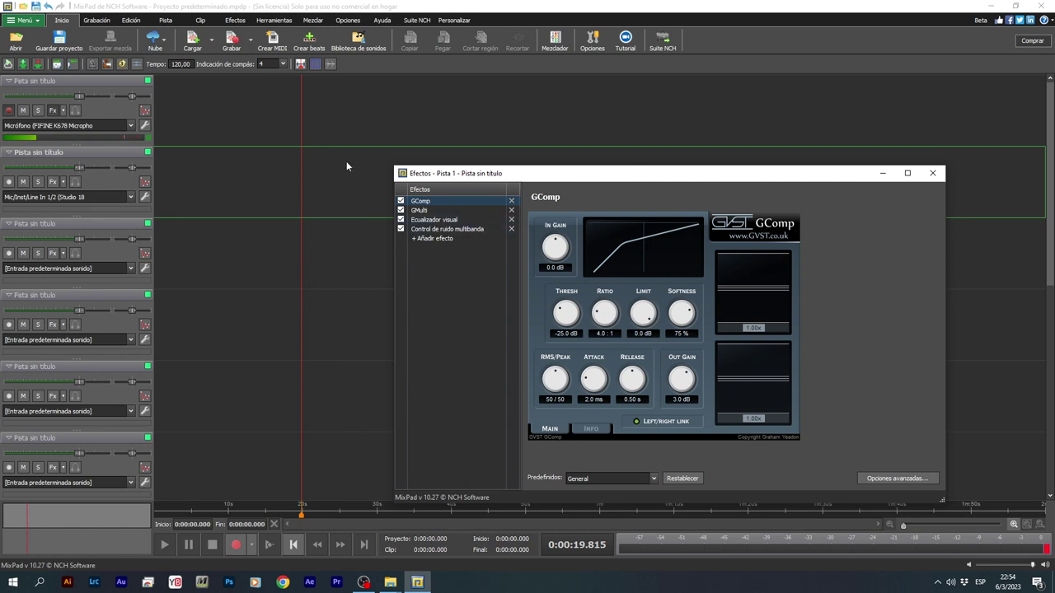
Record a clip of about 12 seconds on track 1 starting near 0:00:00.961, and dismiss the recording tutorial offer.
{"action": "left_click", "coordinate": [162, 95]}
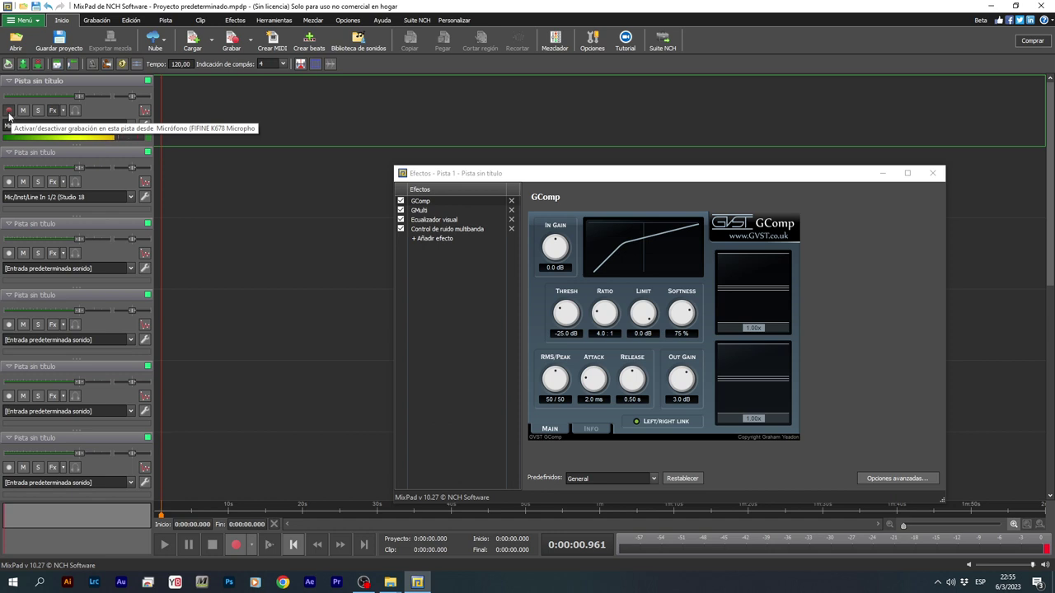
{"action": "left_click", "coordinate": [235, 546]}
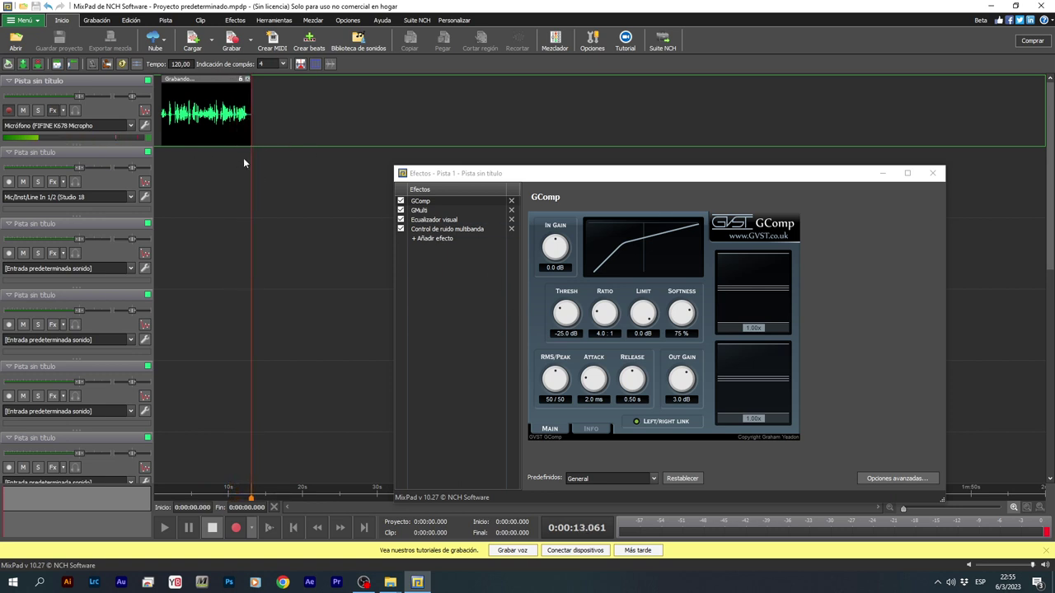
{"action": "key", "text": "space"}
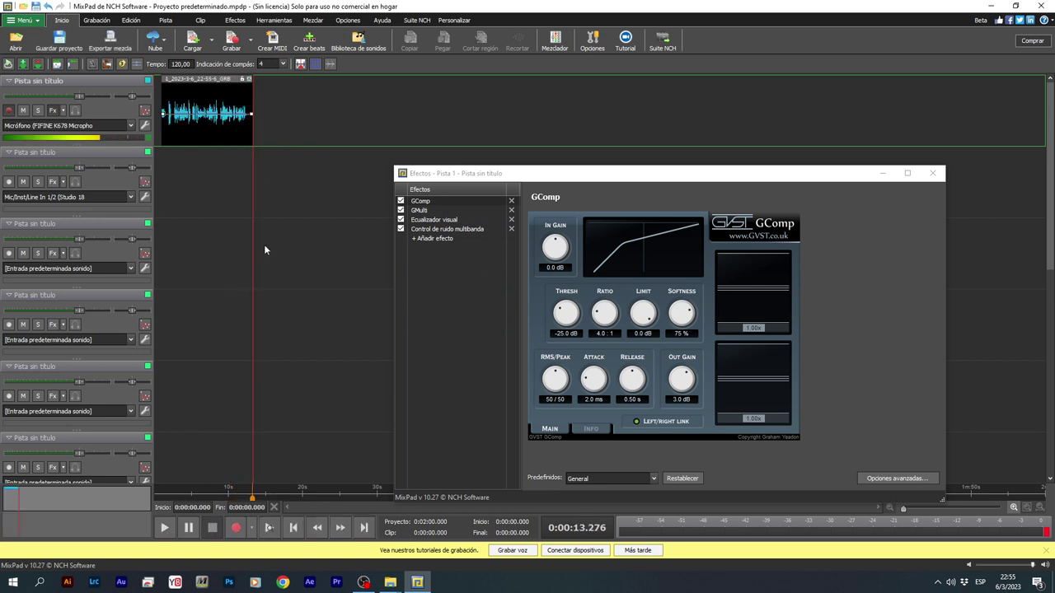
{"action": "left_click", "coordinate": [648, 550]}
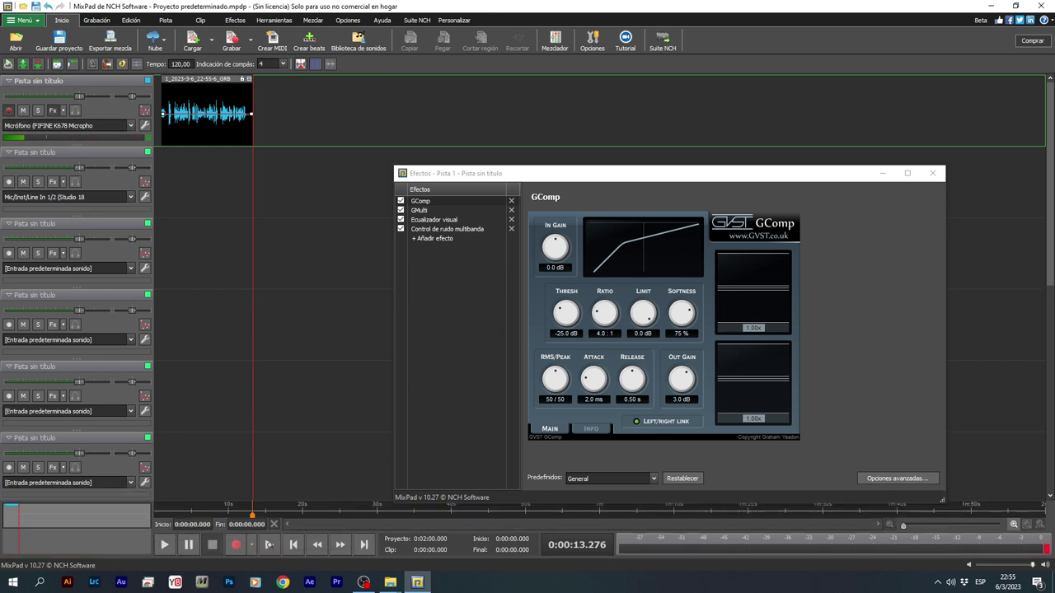
Look through the input devices offered for track 1 and choose Mic/Inst/Line In 1/2 as the input of track 2.
{"action": "left_click", "coordinate": [75, 127]}
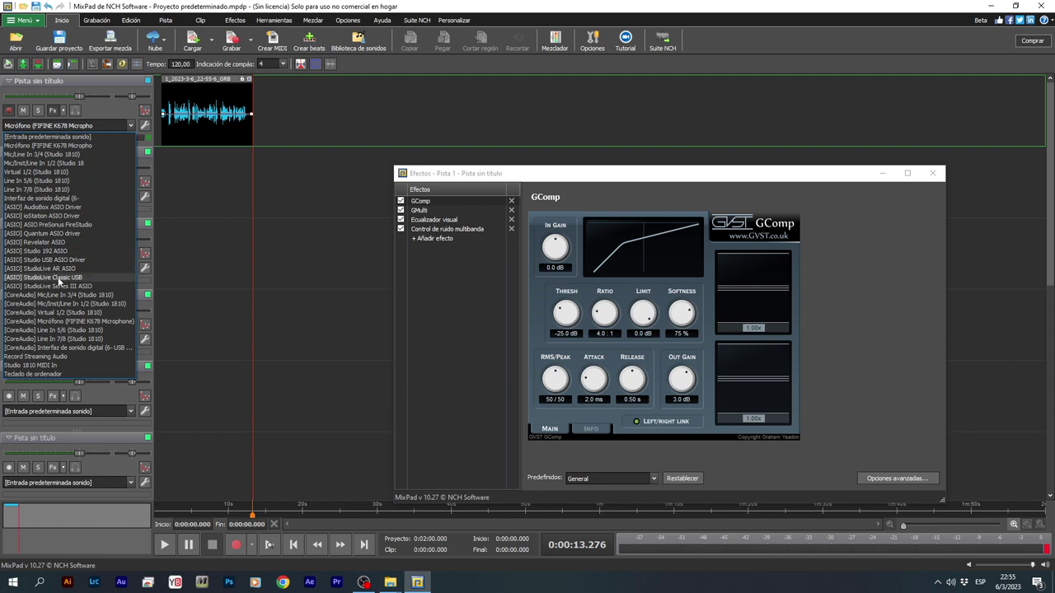
{"action": "left_click", "coordinate": [269, 252]}
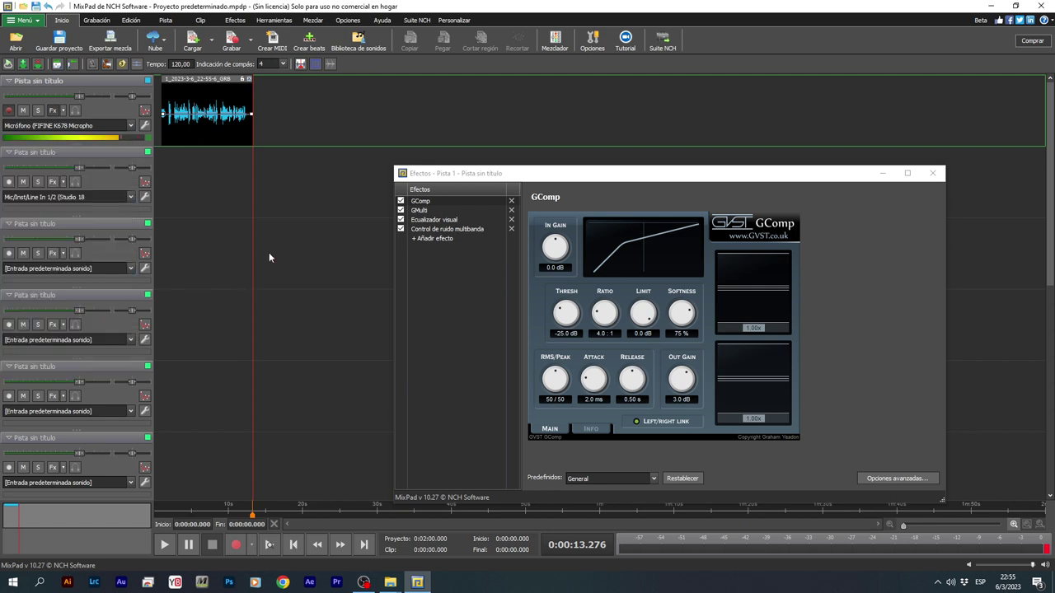
{"action": "left_click", "coordinate": [84, 196]}
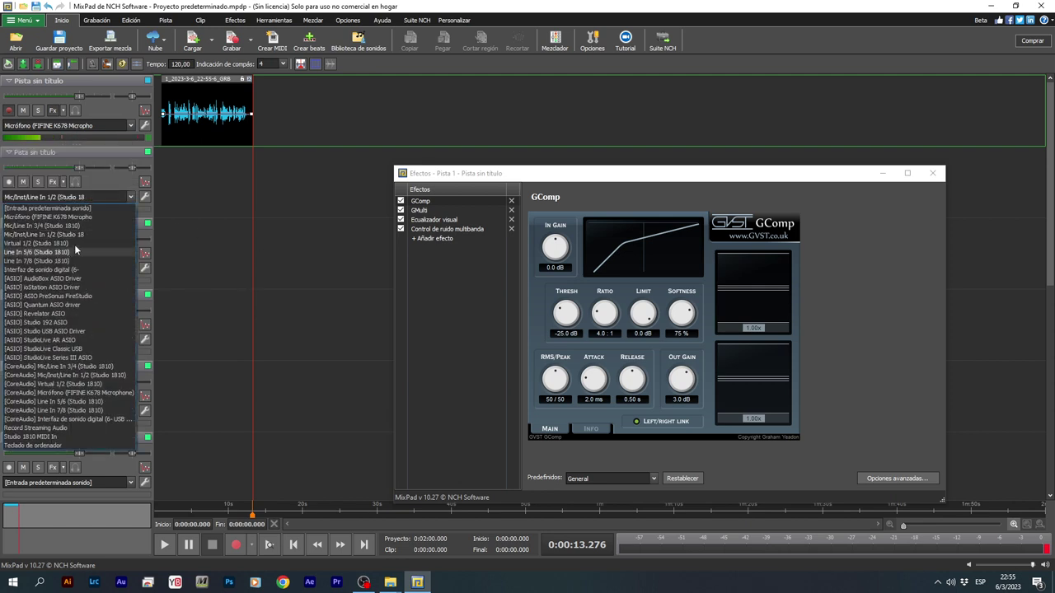
{"action": "left_click", "coordinate": [65, 235]}
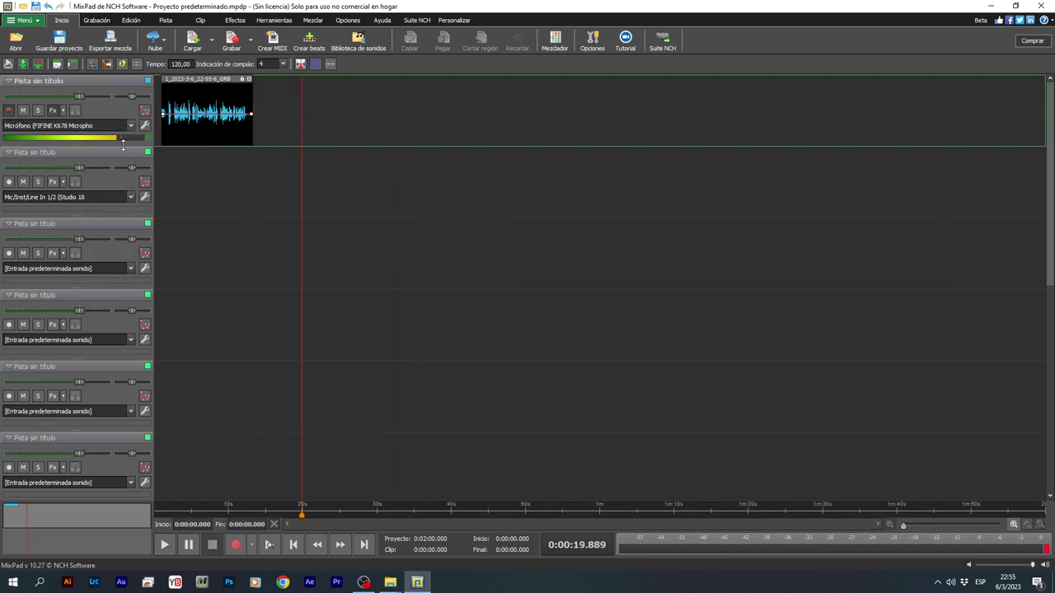
Select the Micrófono (FIFINE K678) device as the input of track 1.
{"action": "left_click", "coordinate": [81, 123]}
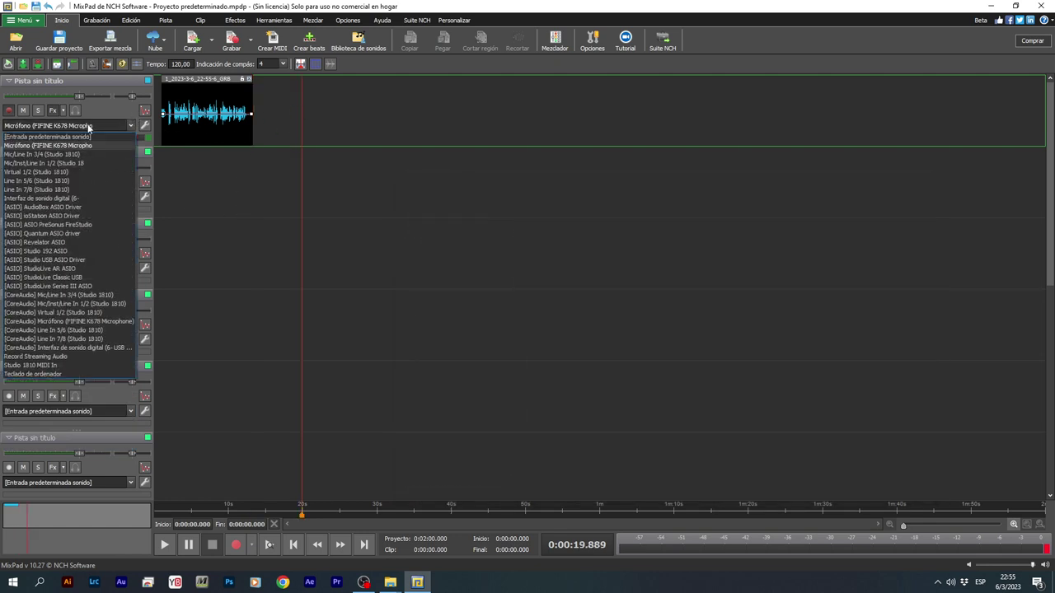
{"action": "left_click", "coordinate": [80, 145]}
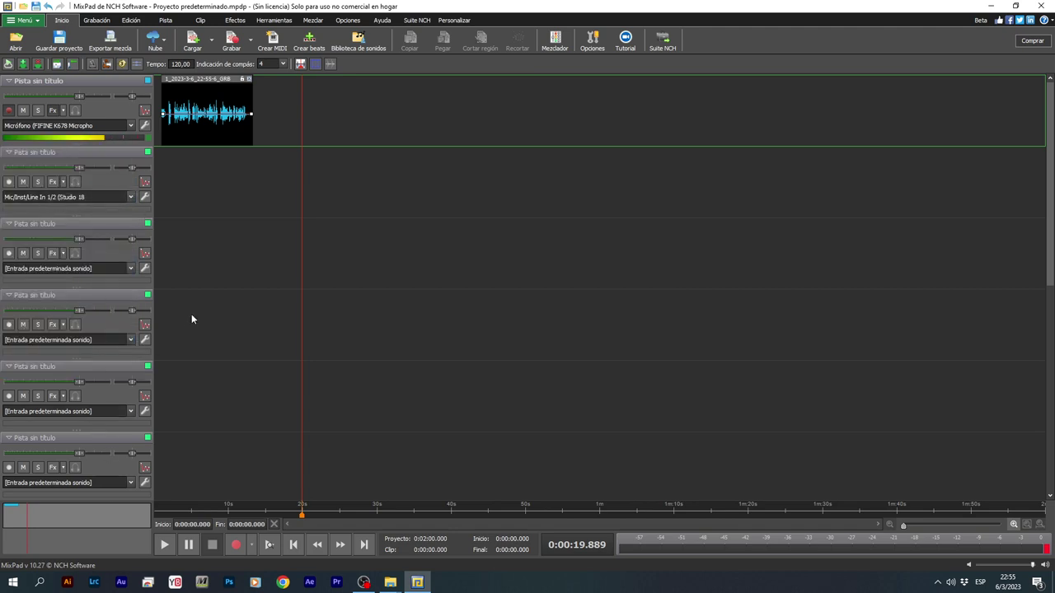
{"action": "left_click", "coordinate": [131, 126]}
{"action": "left_click", "coordinate": [69, 146]}
Reopen the effects chain of track 1 from its track automation VST options and reposition the effects window.
{"action": "left_click", "coordinate": [157, 164]}
{"action": "left_click", "coordinate": [145, 113]}
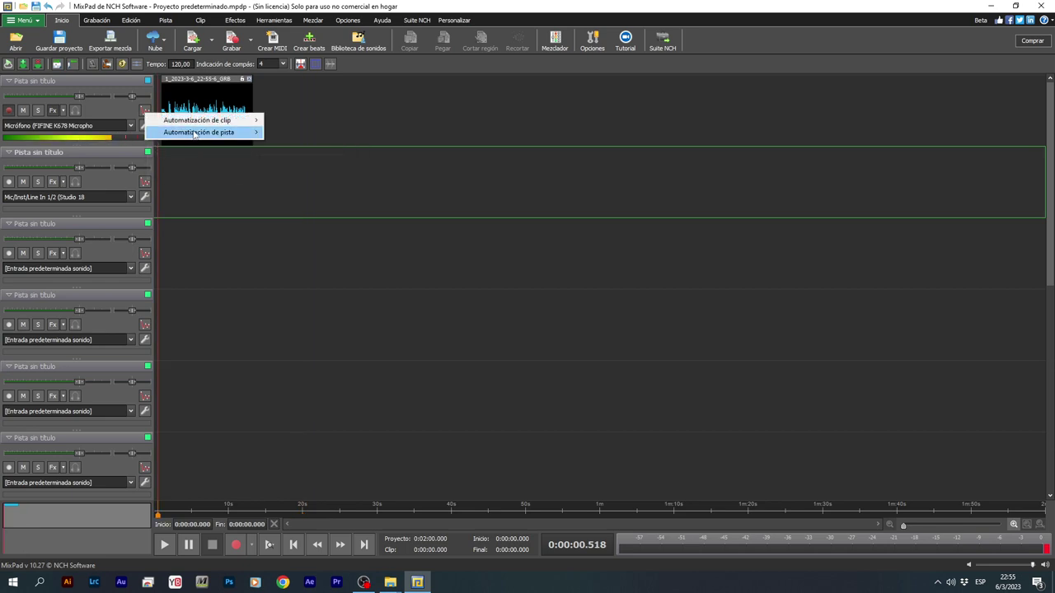
{"action": "mouse_move", "coordinate": [202, 134]}
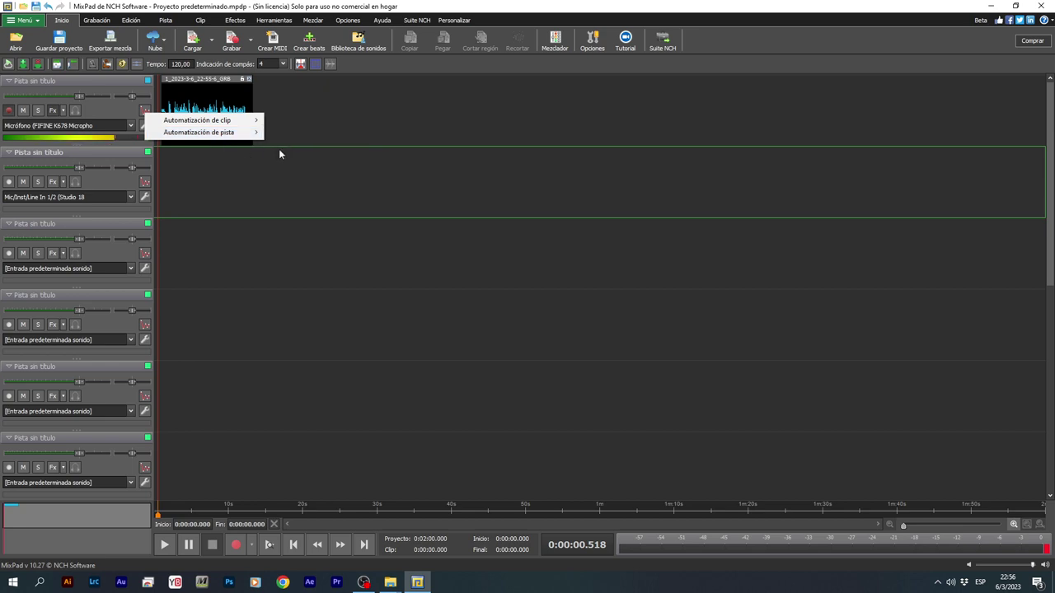
{"action": "mouse_move", "coordinate": [239, 121]}
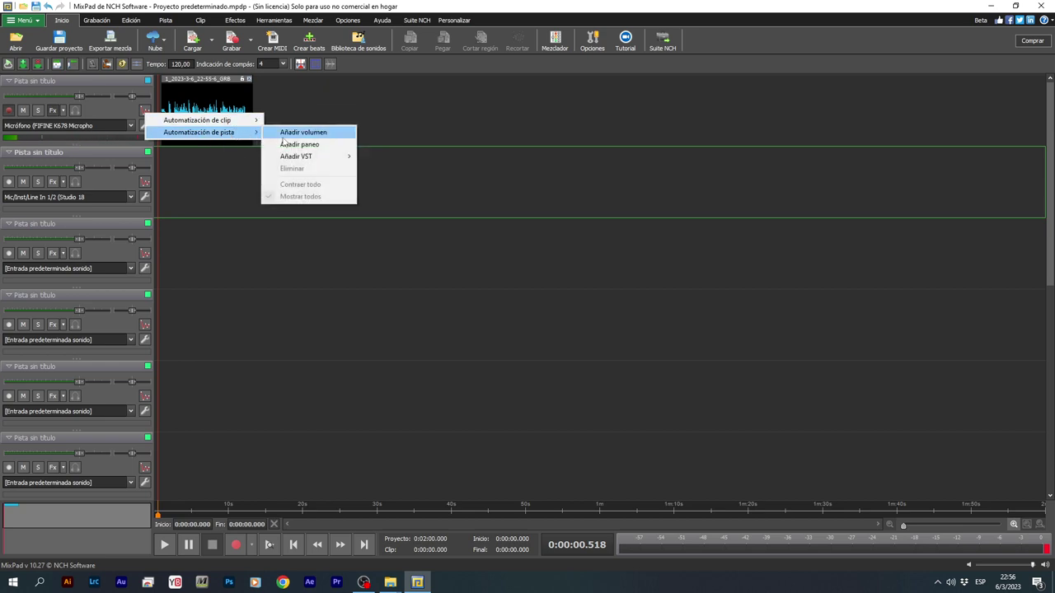
{"action": "mouse_move", "coordinate": [330, 158]}
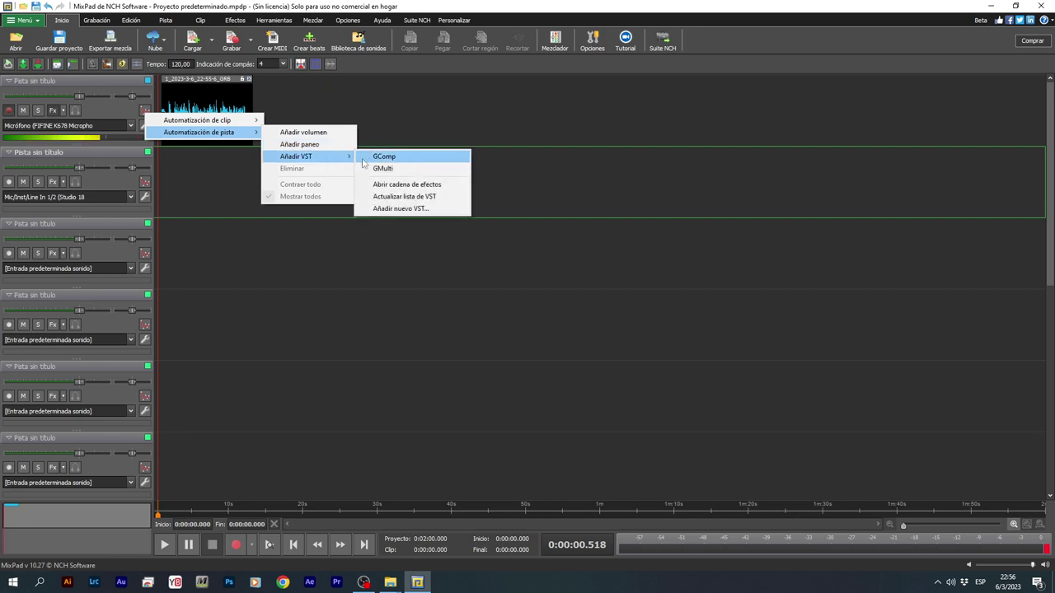
{"action": "left_click", "coordinate": [376, 184]}
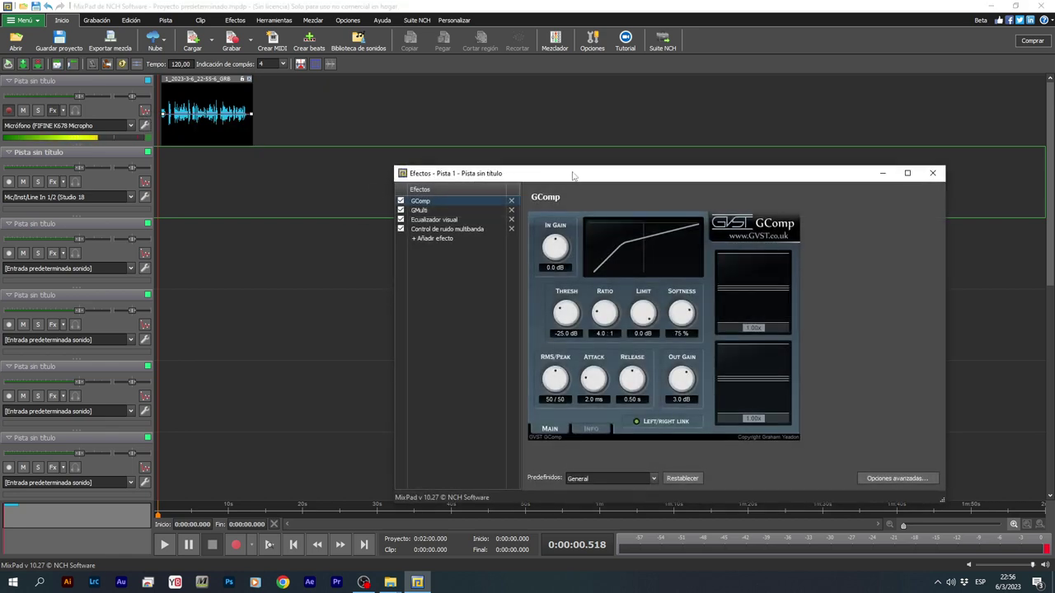
{"action": "left_click_drag", "start_coordinate": [573, 176], "coordinate": [514, 188]}
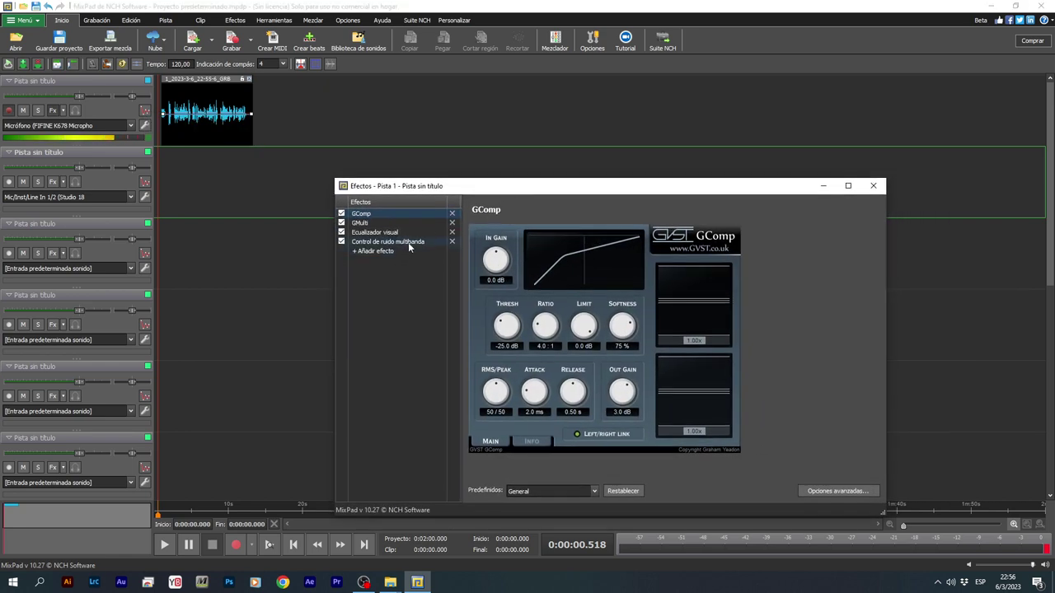
Examine the settings of Control de ruido multibanda, Ecualizador visual, GMulti and GComp in track 1's effects chain.
{"action": "left_click", "coordinate": [409, 243]}
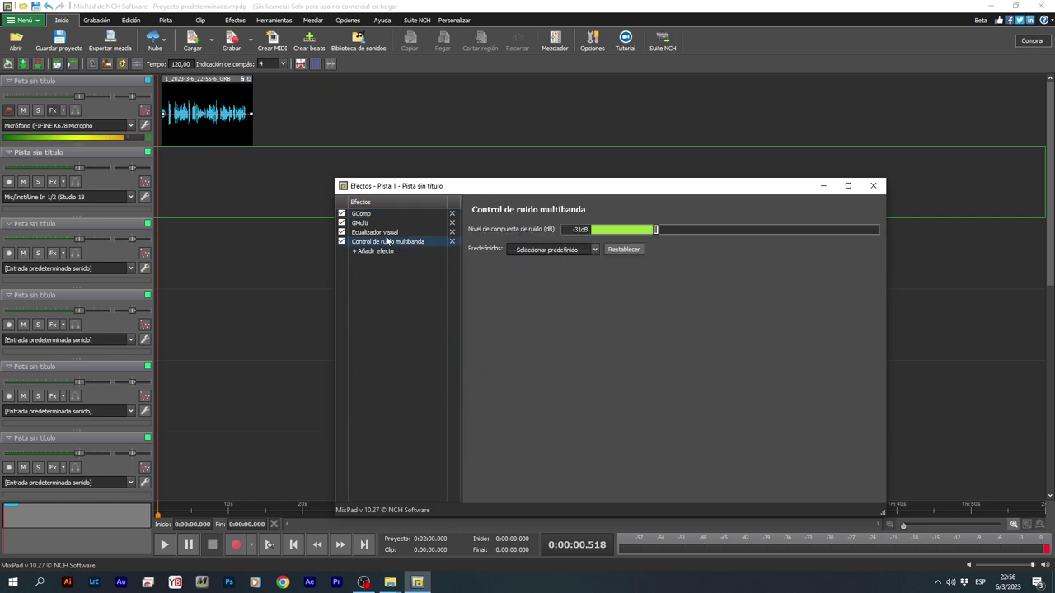
{"action": "left_click", "coordinate": [387, 233]}
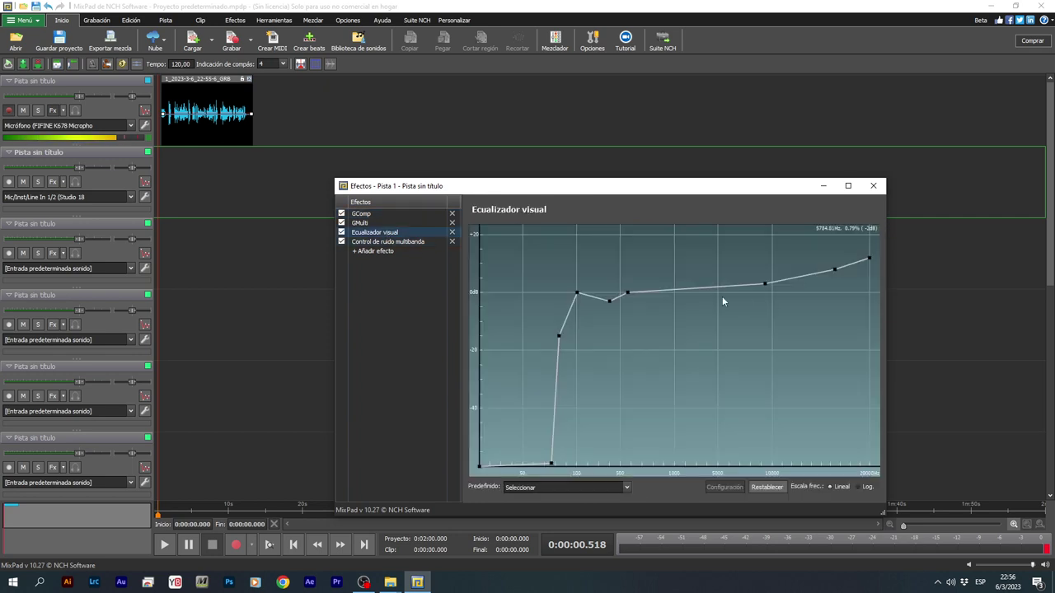
{"action": "left_click", "coordinate": [373, 223]}
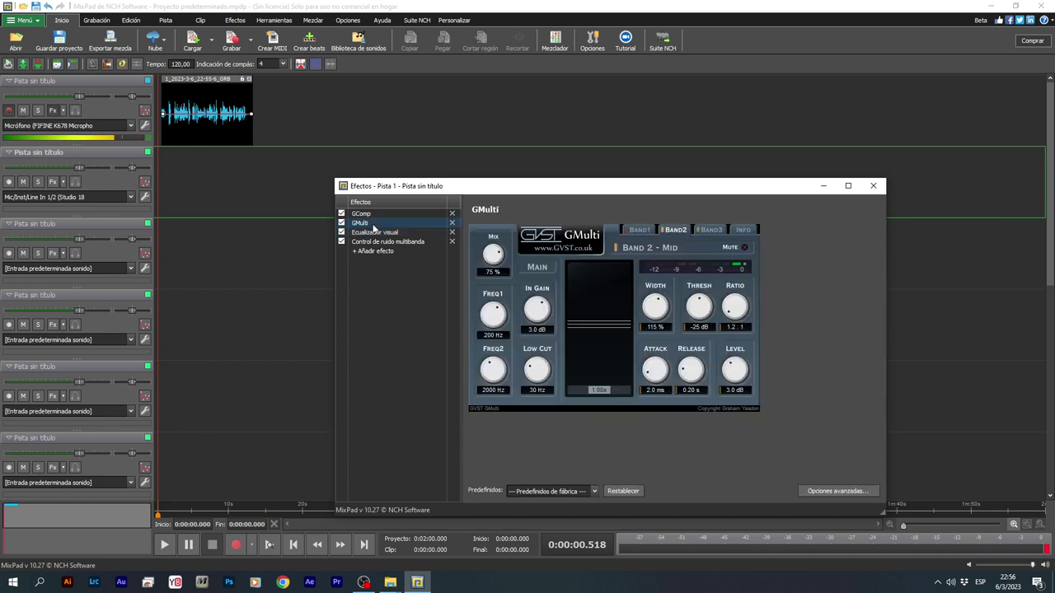
{"action": "left_click", "coordinate": [374, 216]}
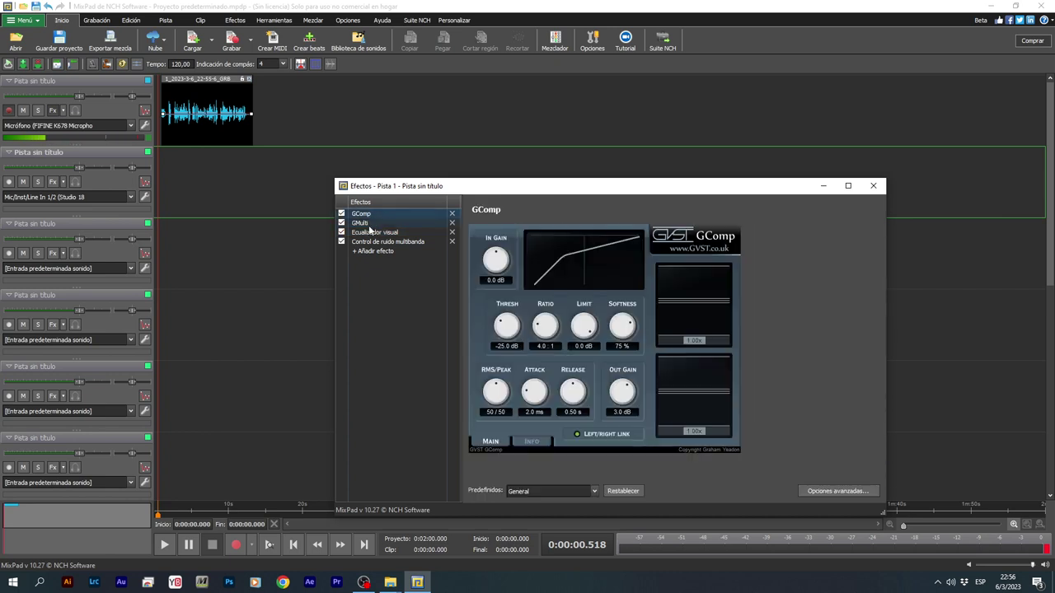
{"action": "left_click", "coordinate": [371, 224]}
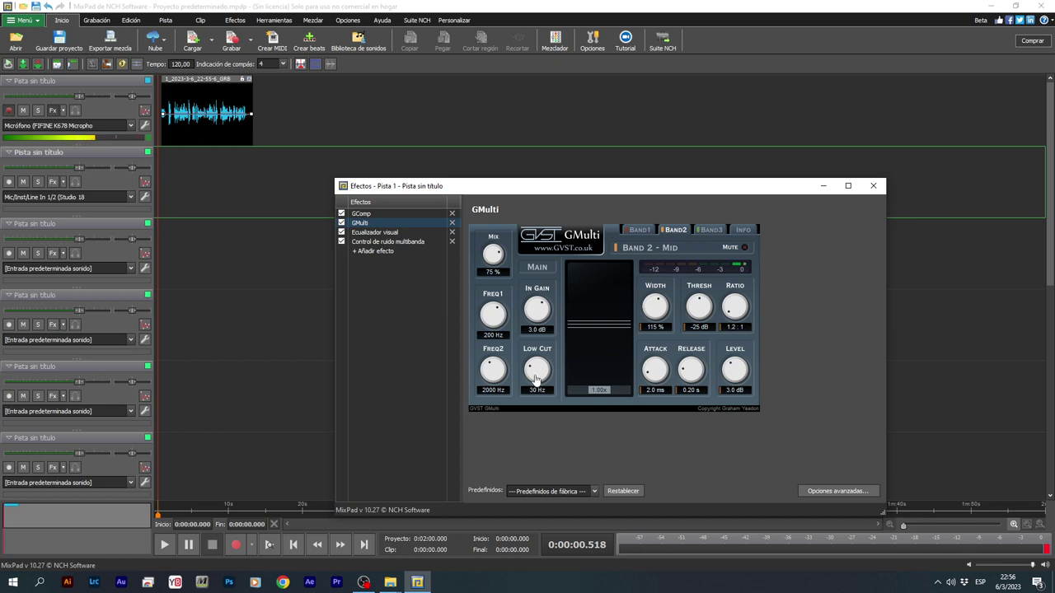
Play the recorded clip on track 1 from 0:00:01.774 with all effects enabled, and stop it after a few seconds.
{"action": "left_click", "coordinate": [173, 146]}
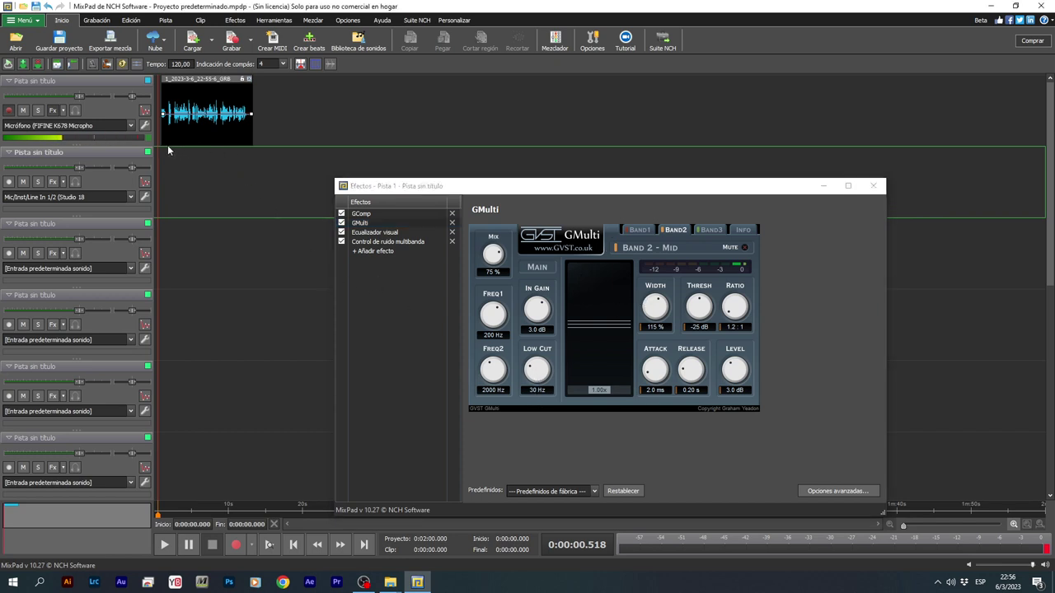
{"action": "left_click", "coordinate": [169, 97]}
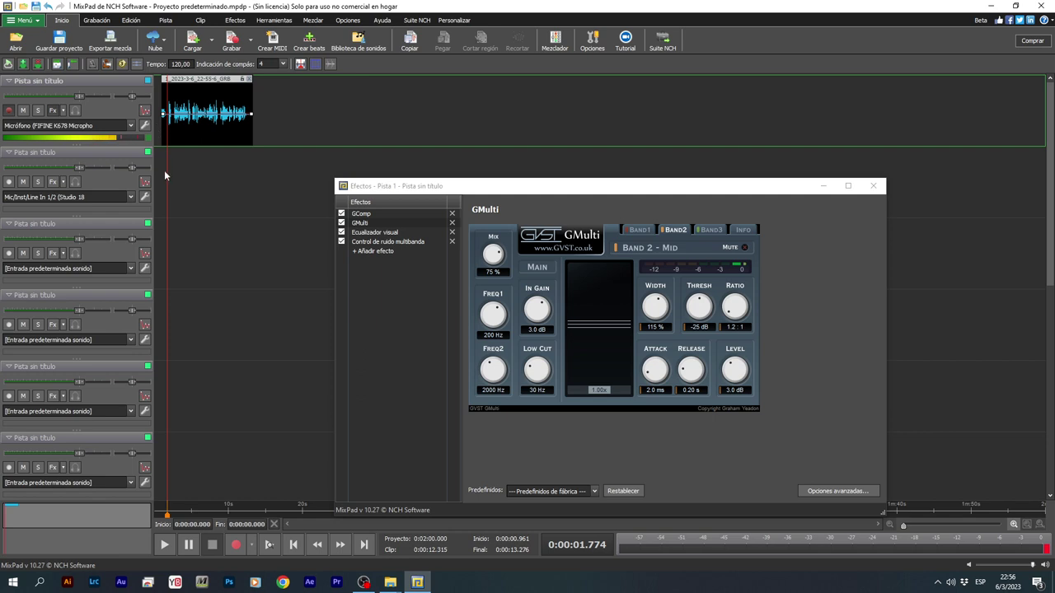
{"action": "key", "text": "space"}
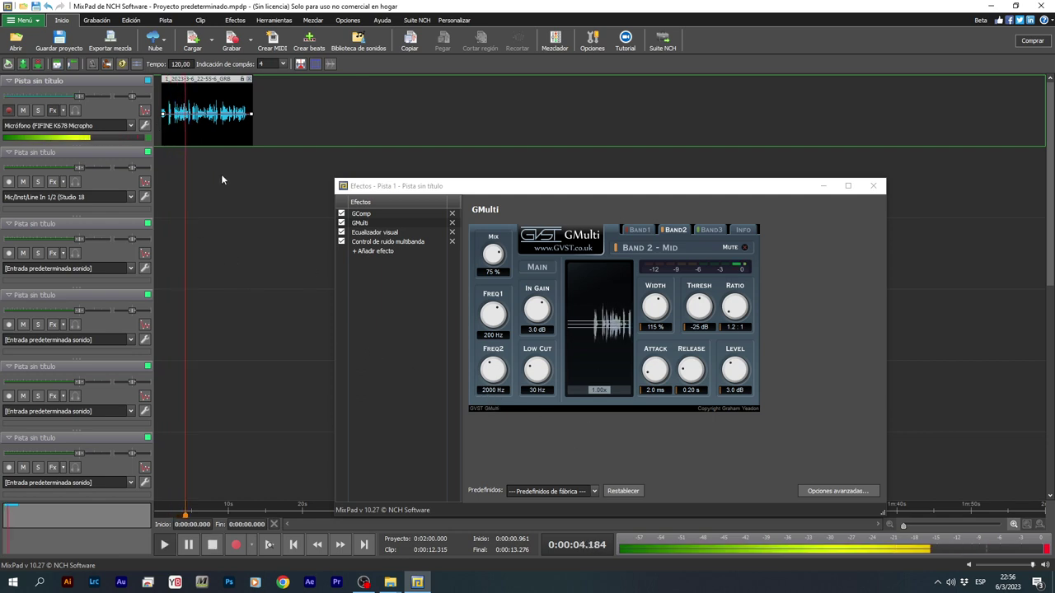
{"action": "key", "text": "space"}
Disable GComp, GMulti, Ecualizador visual and Control de ruido multibanda in track 1's effects chain.
{"action": "left_click", "coordinate": [341, 215]}
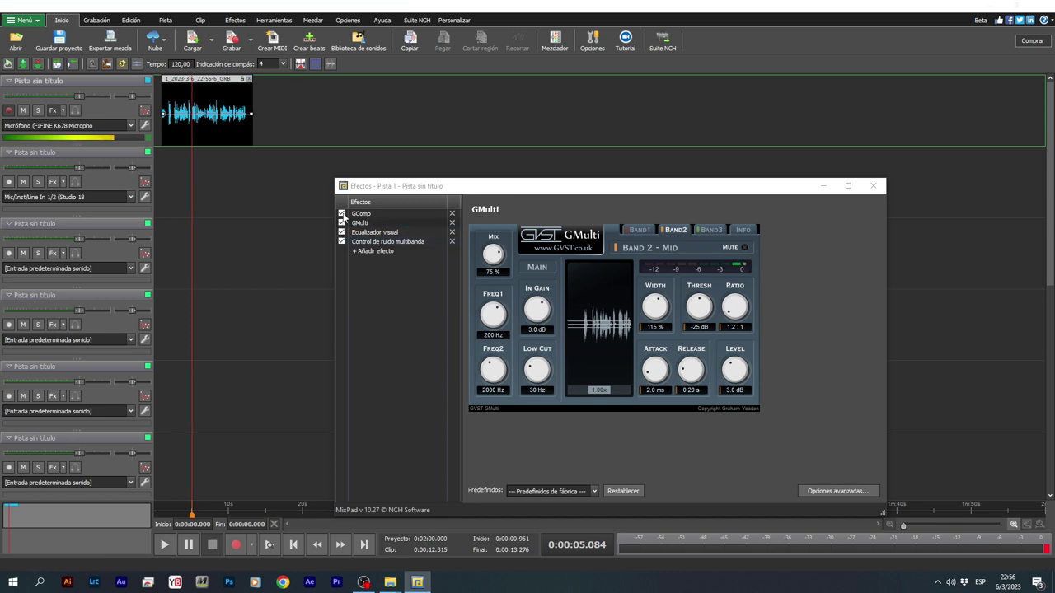
{"action": "left_click", "coordinate": [342, 224]}
{"action": "left_click", "coordinate": [342, 232]}
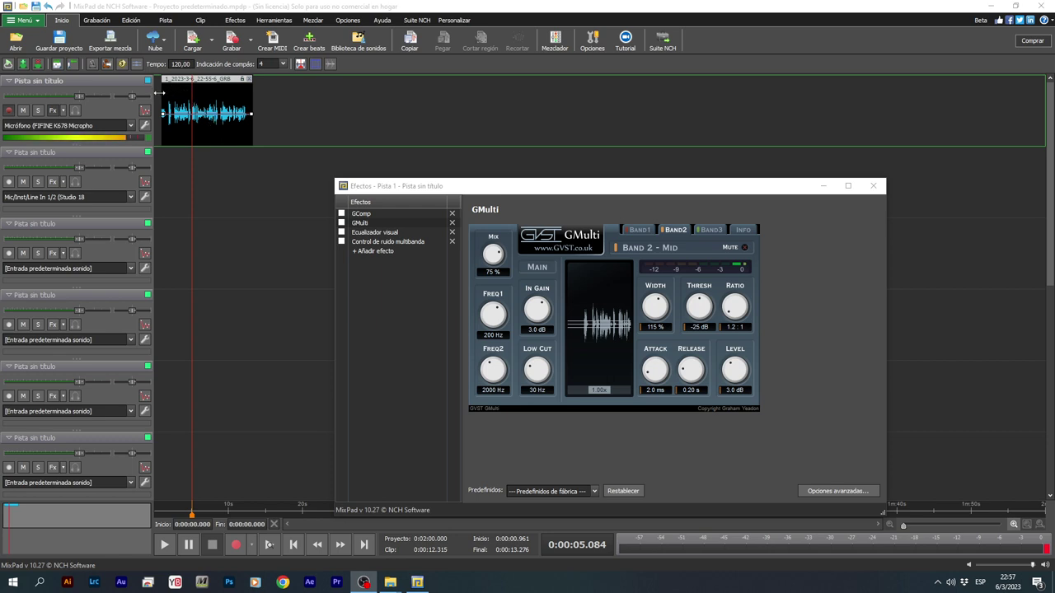
Play the track 1 clip from 0:00:01.183 to hear it with all its effects disabled.
{"action": "left_click", "coordinate": [159, 165]}
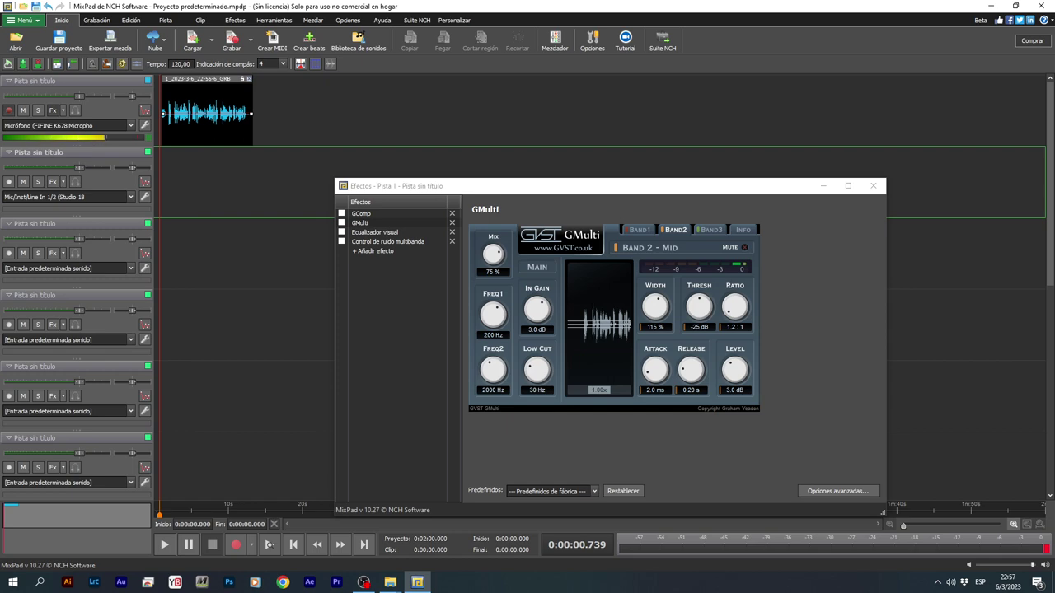
{"action": "left_click", "coordinate": [364, 582]}
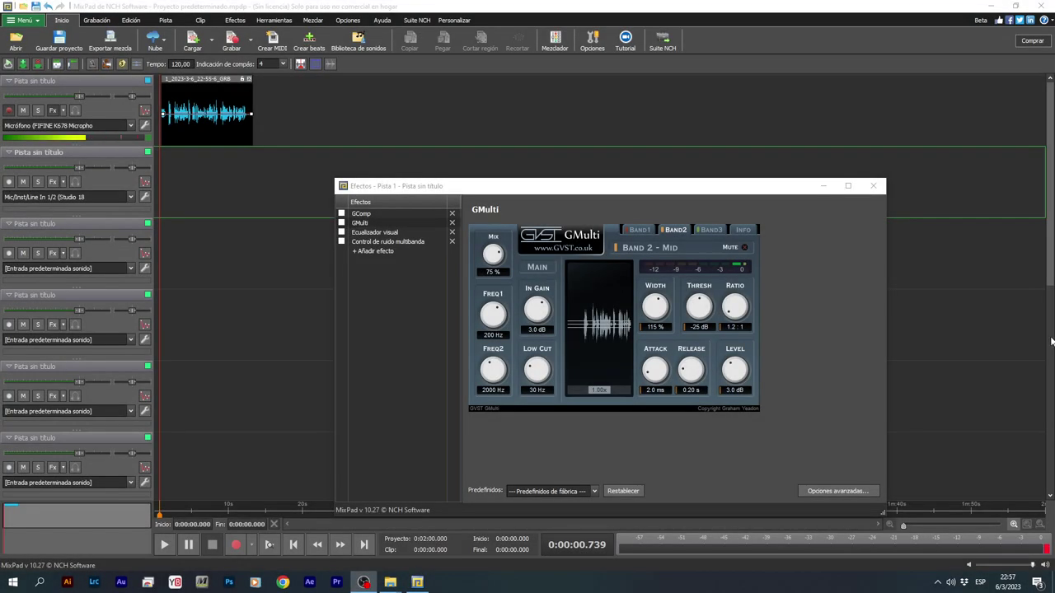
{"action": "left_click", "coordinate": [173, 173]}
{"action": "key", "text": "space"}
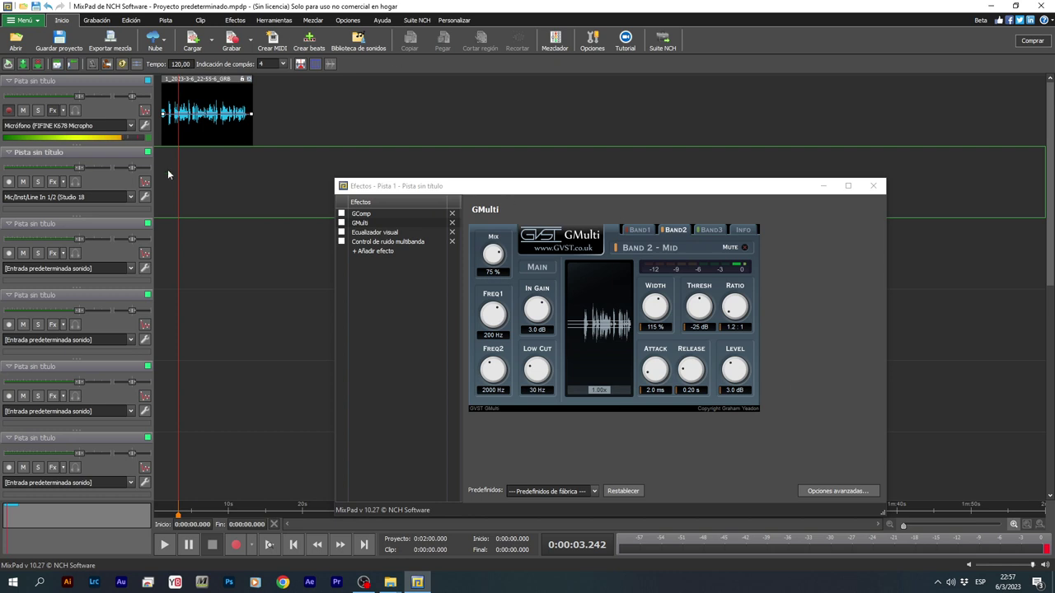
{"action": "left_click", "coordinate": [162, 156]}
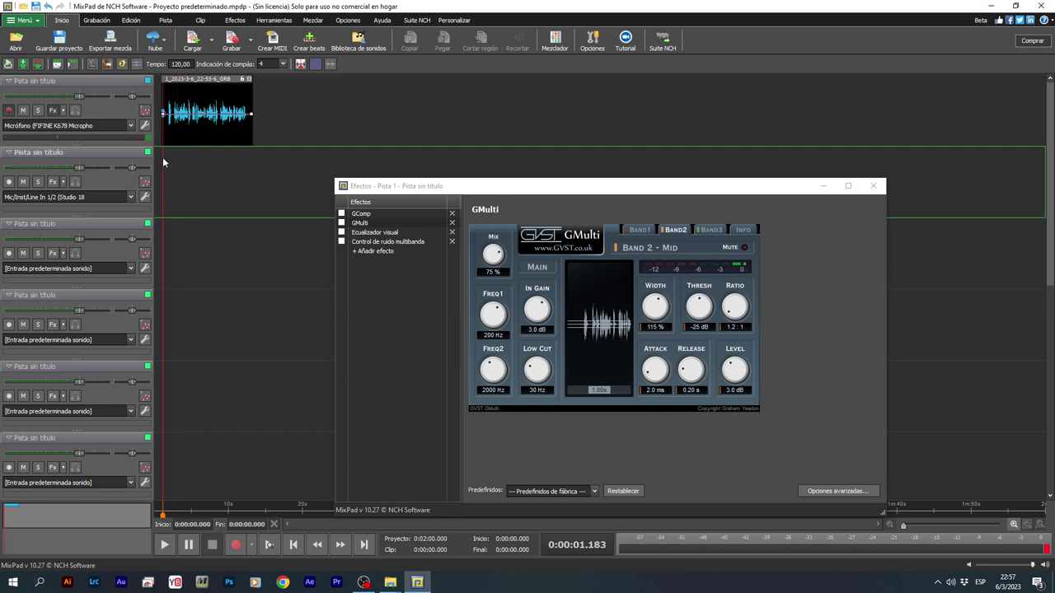
{"action": "key", "text": "space"}
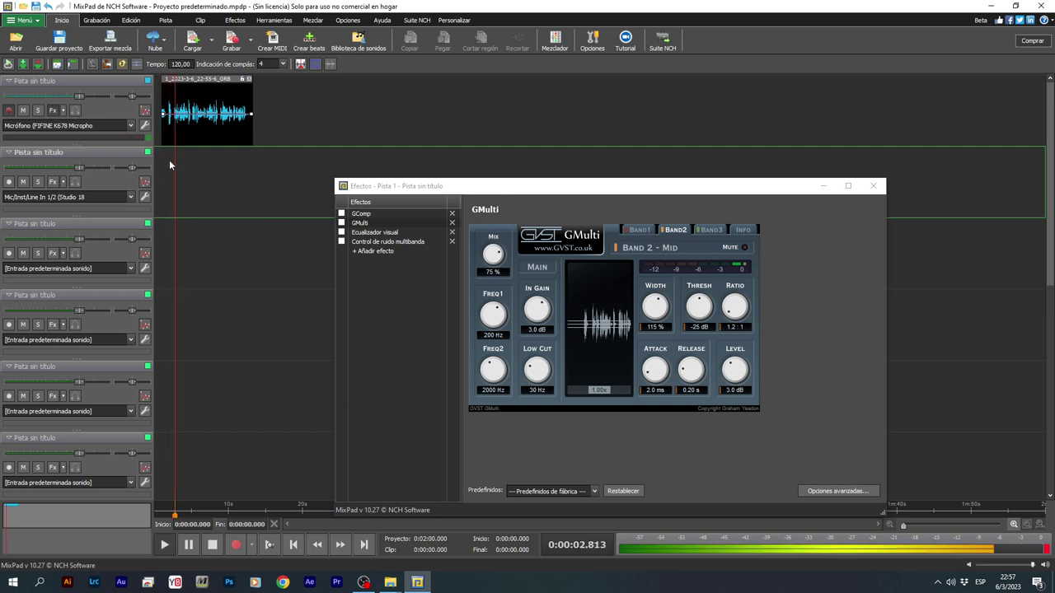
Enable GComp, GMulti, Ecualizador visual and Control de ruido multibanda one by one while the clip plays.
{"action": "left_click", "coordinate": [341, 214]}
{"action": "left_click", "coordinate": [342, 223]}
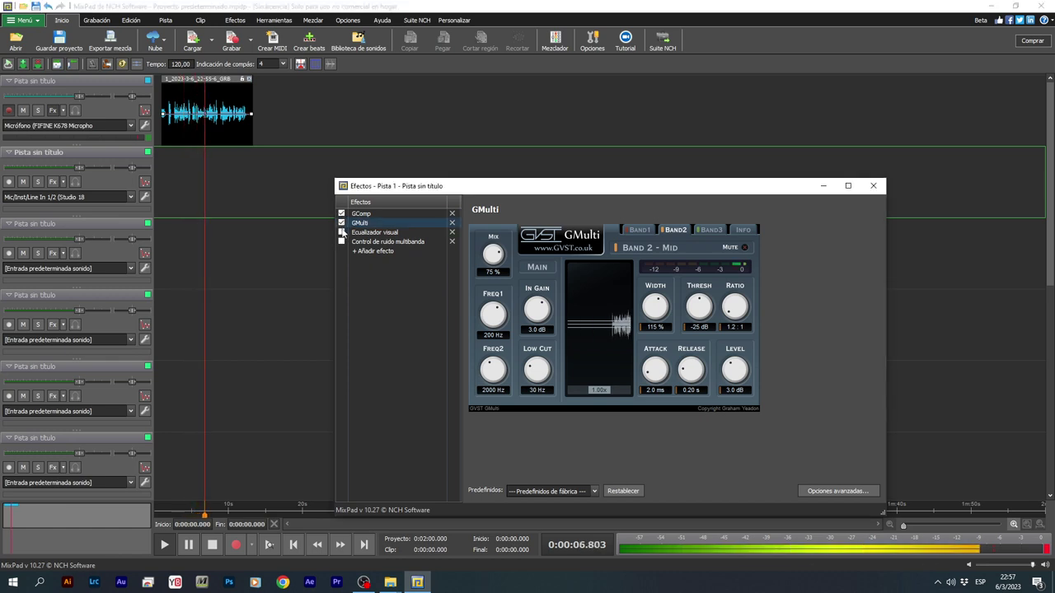
{"action": "left_click", "coordinate": [341, 233]}
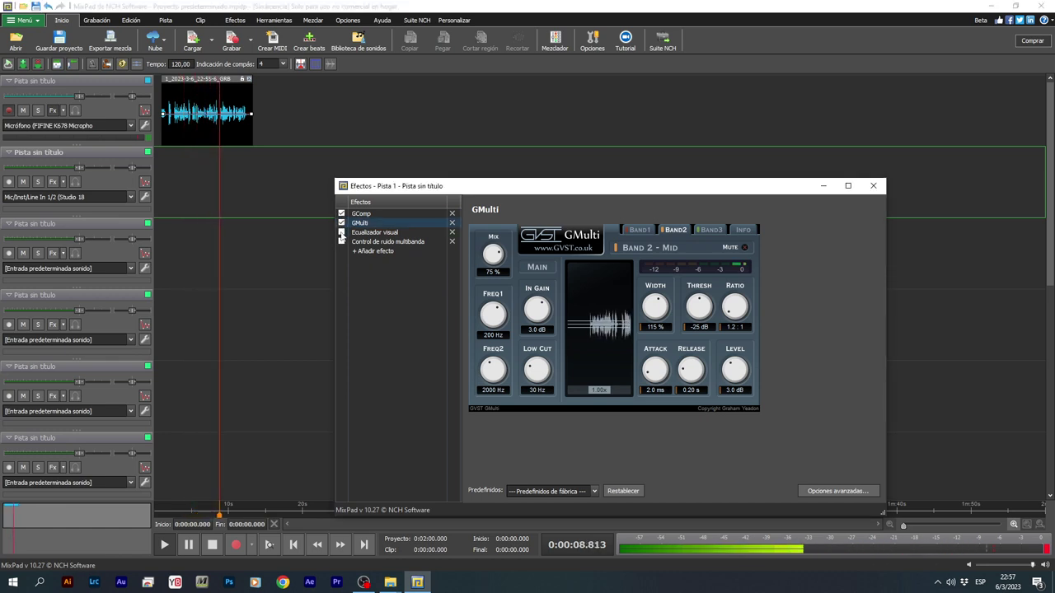
{"action": "left_click", "coordinate": [341, 242]}
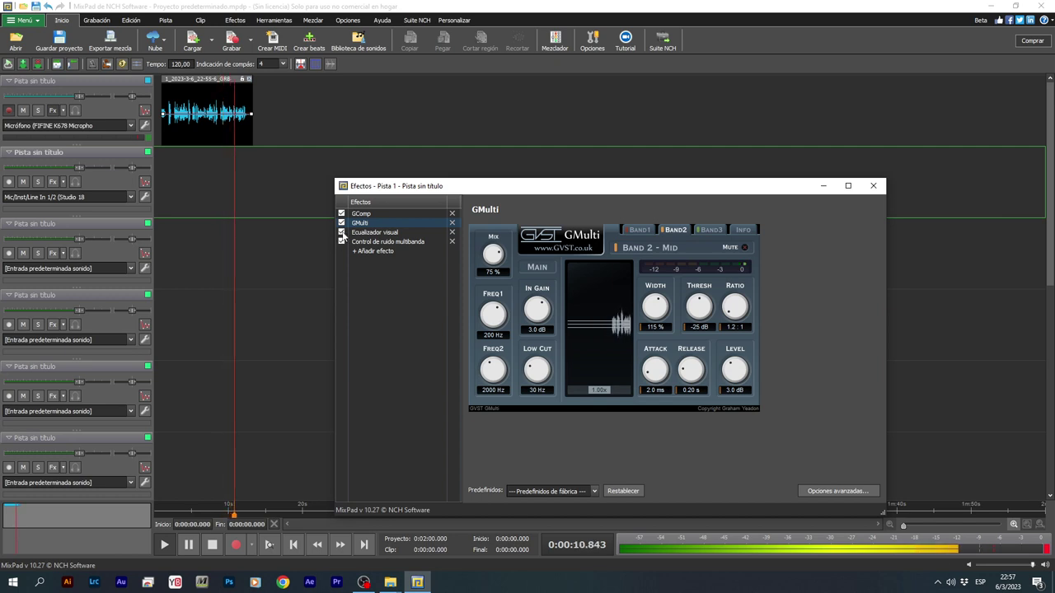
Compare the clip with GComp turned off and back on, restarting from 0:00:02.588 and showing the GComp settings.
{"action": "left_click", "coordinate": [341, 214]}
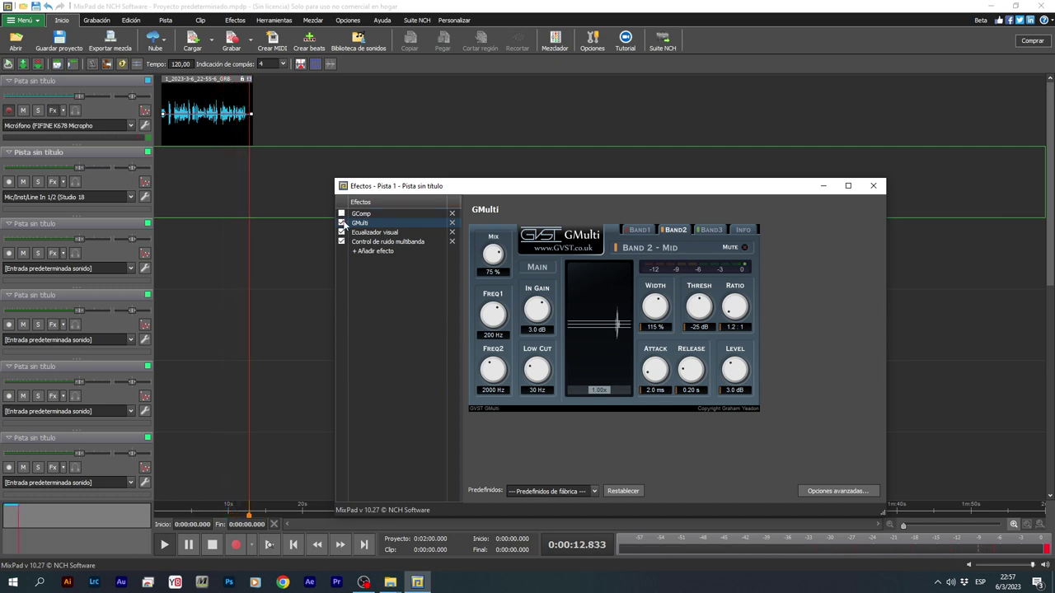
{"action": "left_click", "coordinate": [173, 157]}
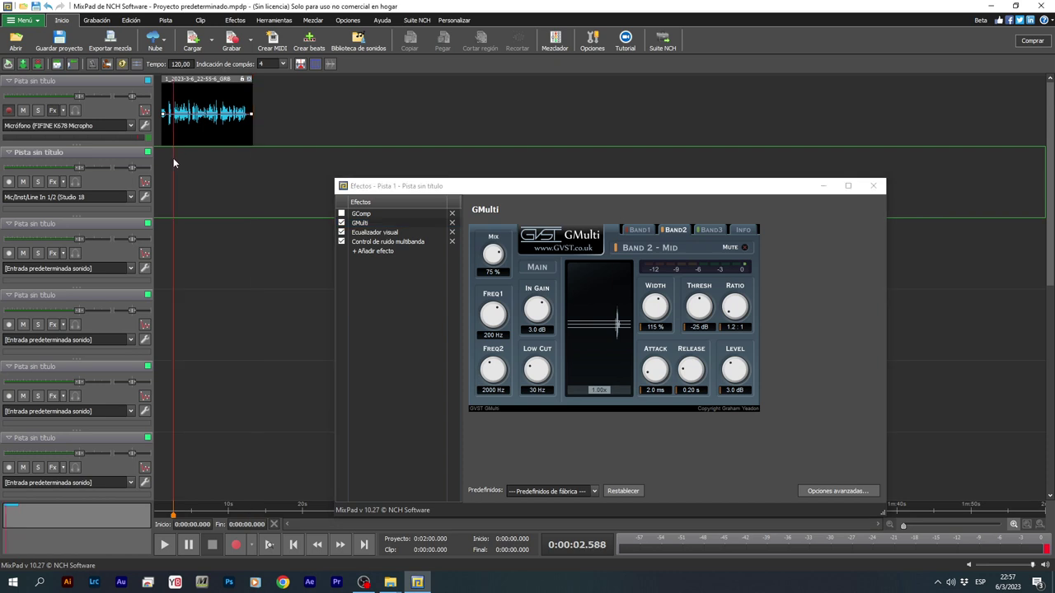
{"action": "left_click", "coordinate": [341, 214]}
{"action": "left_click_drag", "start_coordinate": [348, 216], "coordinate": [362, 249]}
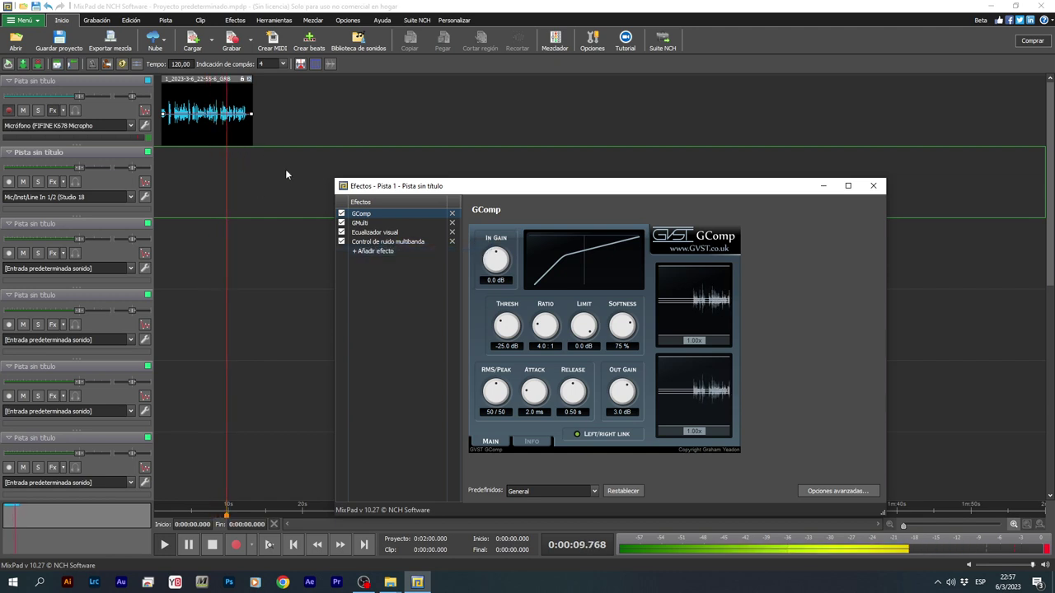
Disable GComp, show the GMulti settings and replay the track 1 clip from near its start.
{"action": "left_click", "coordinate": [342, 213]}
{"action": "left_click", "coordinate": [370, 223]}
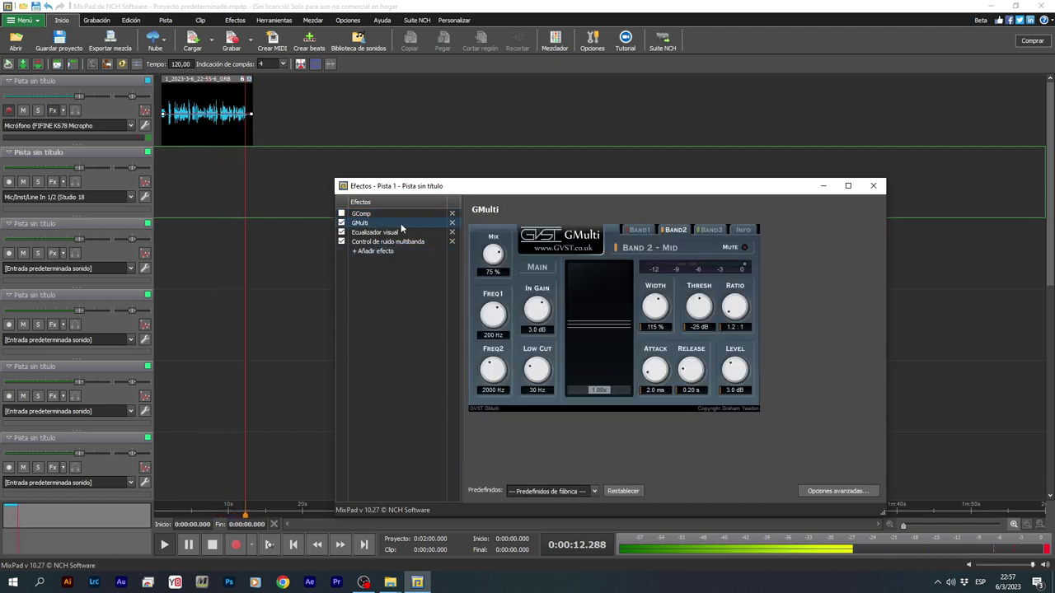
{"action": "left_click", "coordinate": [174, 141]}
{"action": "key", "text": "space"}
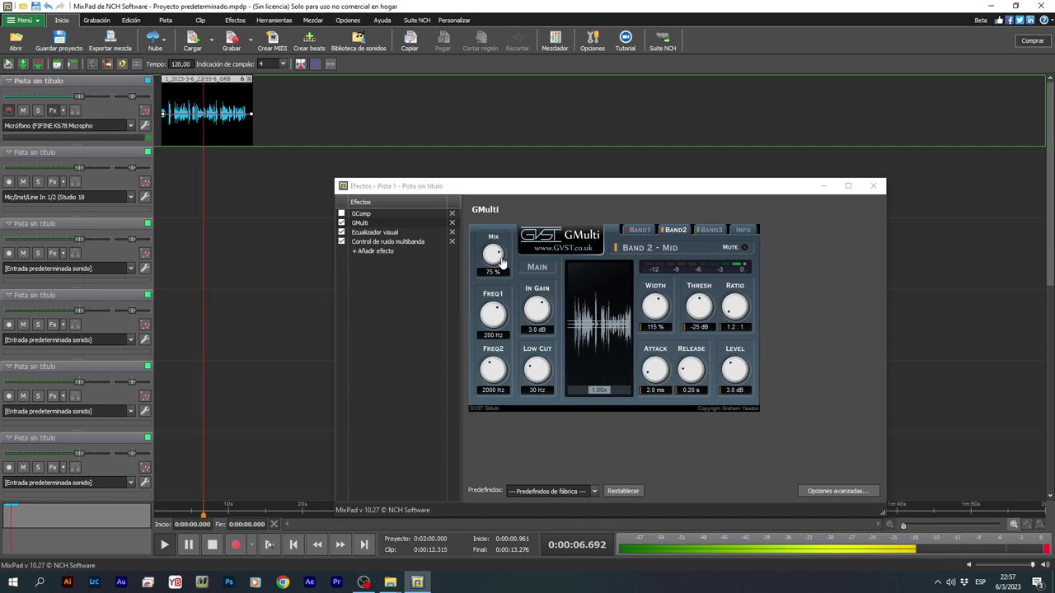
Set the GMulti mix to 58 % and its input gain to 1.0 dB while the clip plays, and stop playback.
{"action": "left_click_drag", "start_coordinate": [503, 264], "coordinate": [503, 272]}
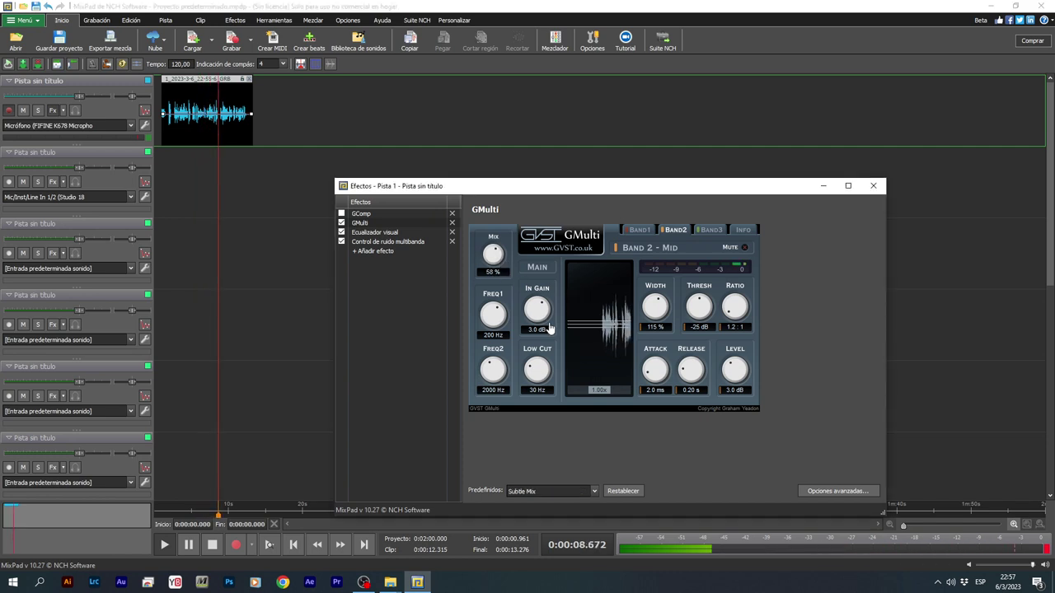
{"action": "left_click_drag", "start_coordinate": [547, 313], "coordinate": [551, 327]}
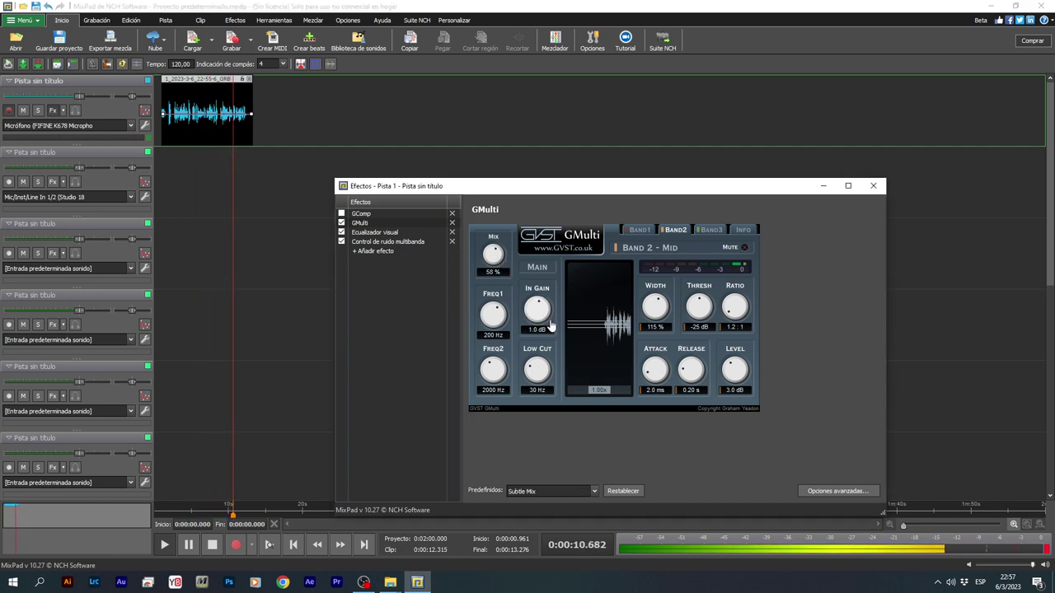
{"action": "left_click", "coordinate": [264, 172]}
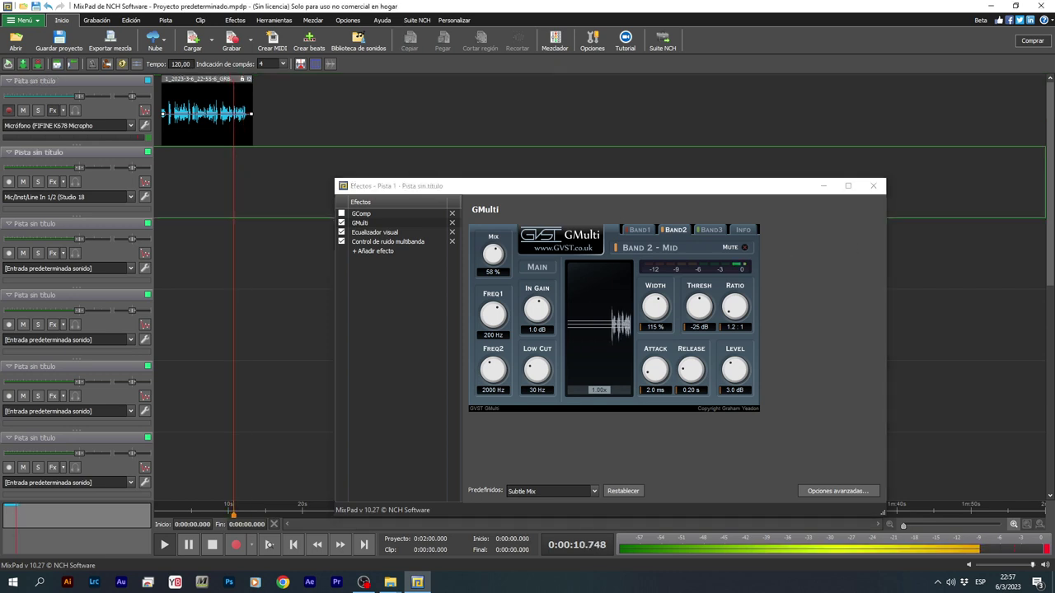
{"action": "key", "text": "space"}
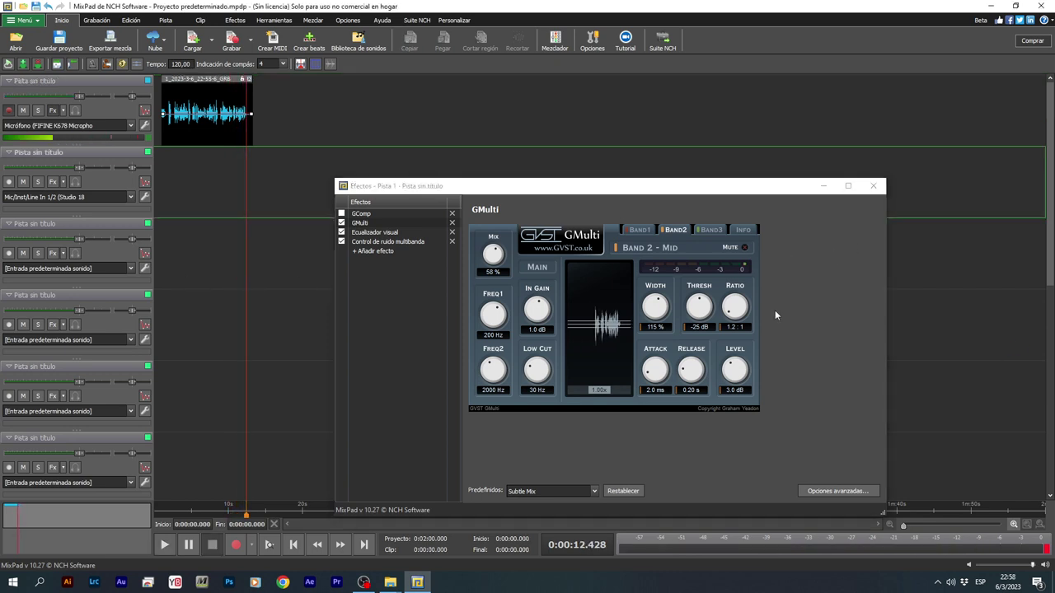
Move the effects window higher and show the Ecualizador visual curve of track 1.
{"action": "left_click_drag", "start_coordinate": [537, 192], "coordinate": [554, 156]}
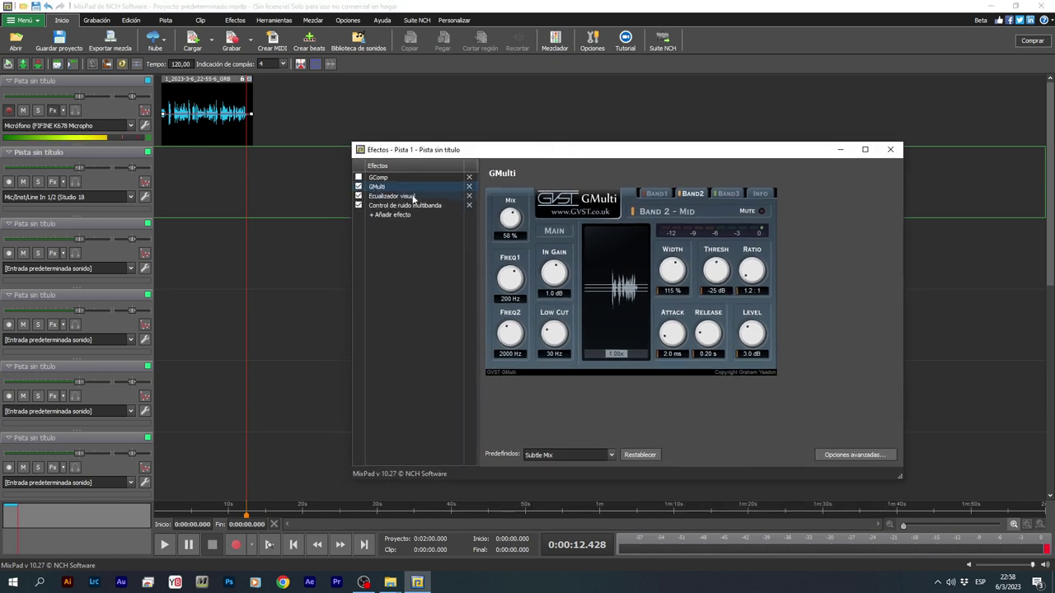
{"action": "left_click", "coordinate": [419, 198]}
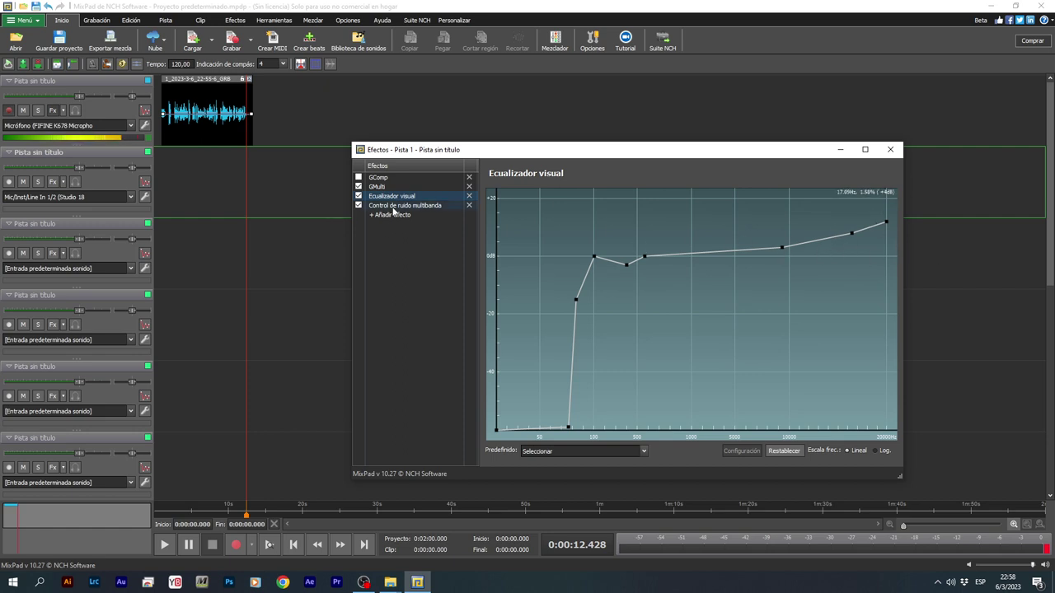
{"action": "left_click", "coordinate": [164, 155]}
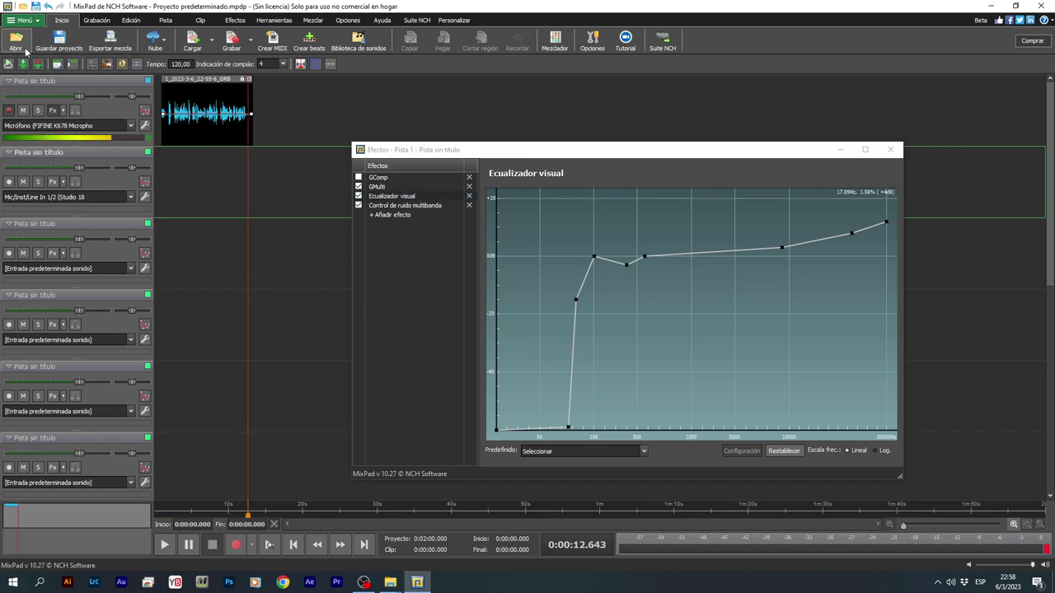
Show the video synchronization window for exporting the project to a video as its audio track, and close it without exporting.
{"action": "left_click", "coordinate": [36, 23]}
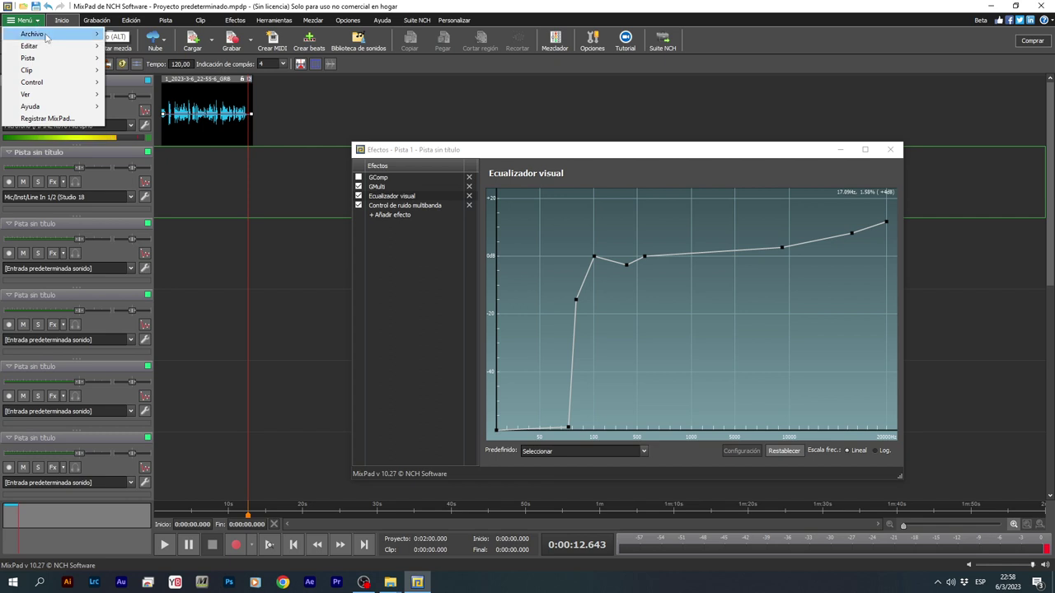
{"action": "mouse_move", "coordinate": [61, 37]}
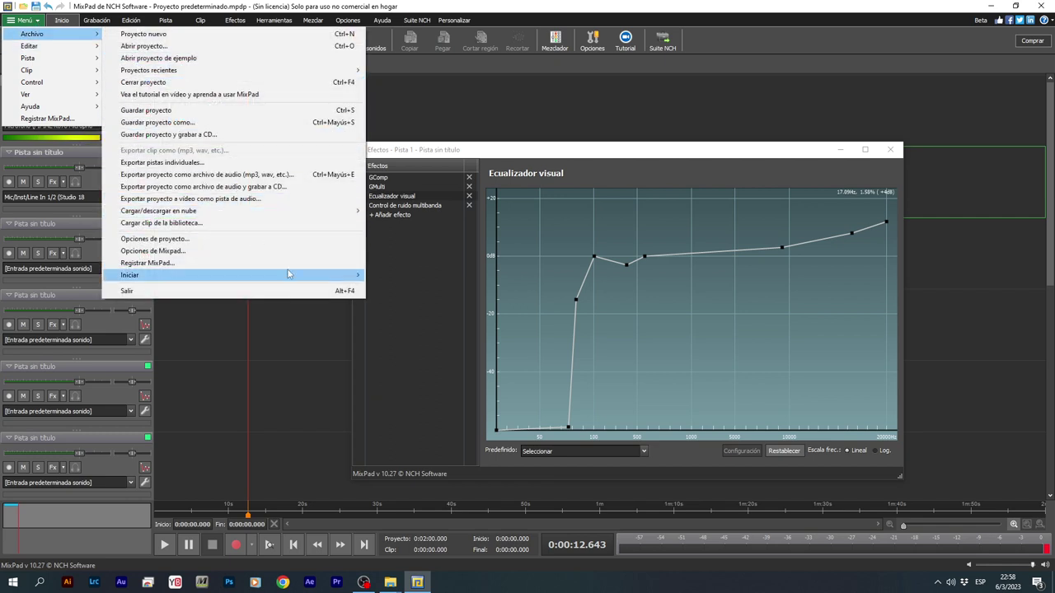
{"action": "mouse_move", "coordinate": [289, 273]}
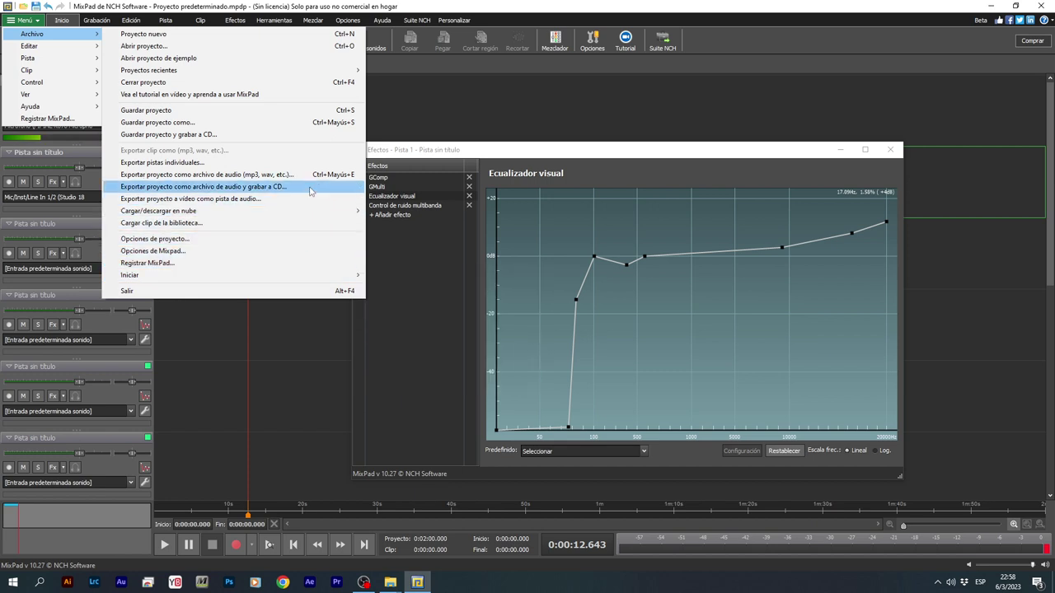
{"action": "left_click", "coordinate": [255, 203]}
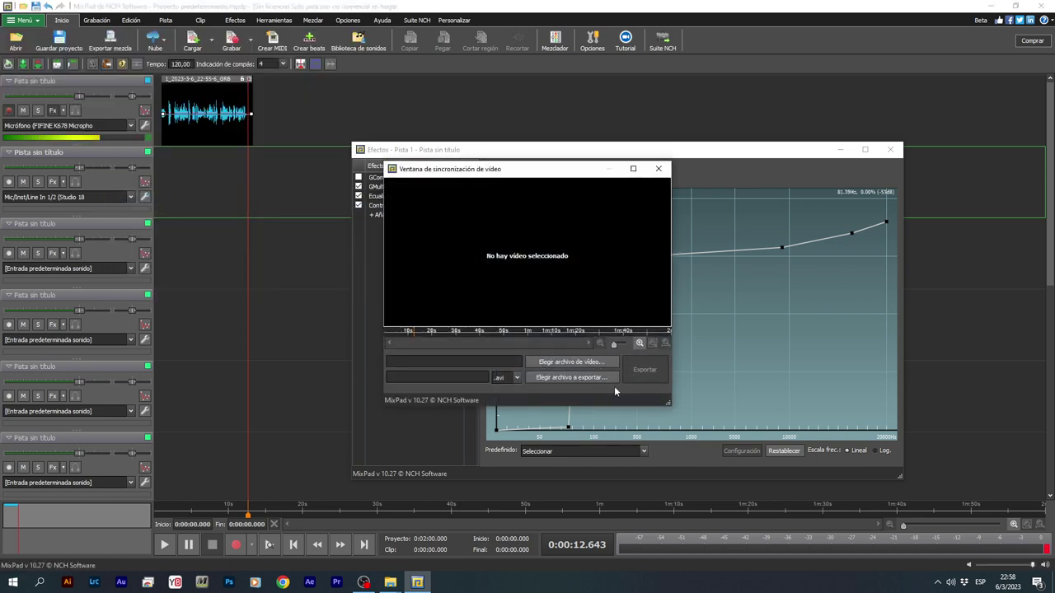
{"action": "left_click", "coordinate": [659, 169]}
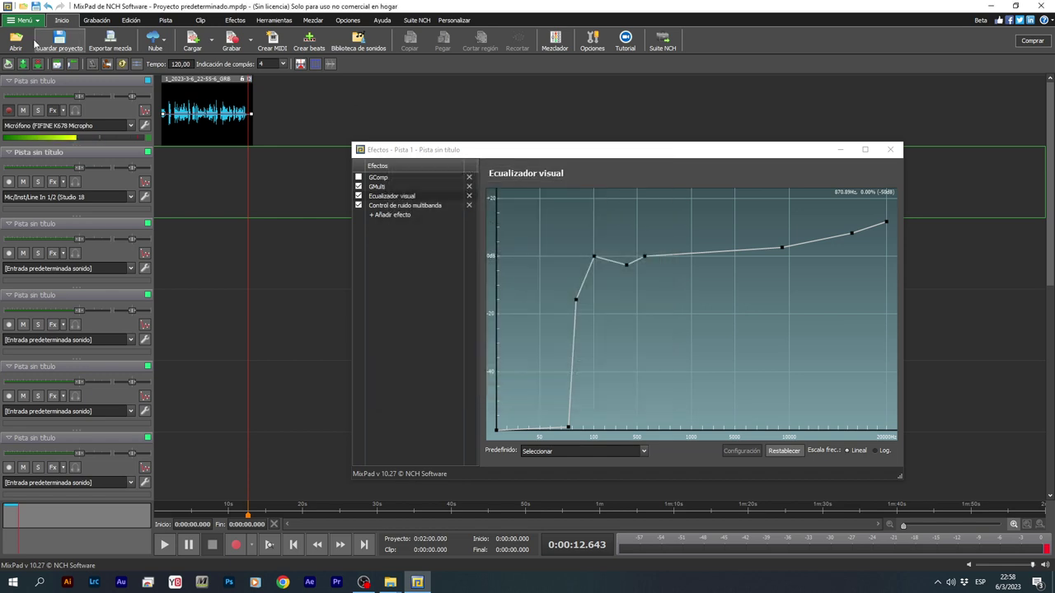
{"action": "left_click", "coordinate": [31, 22]}
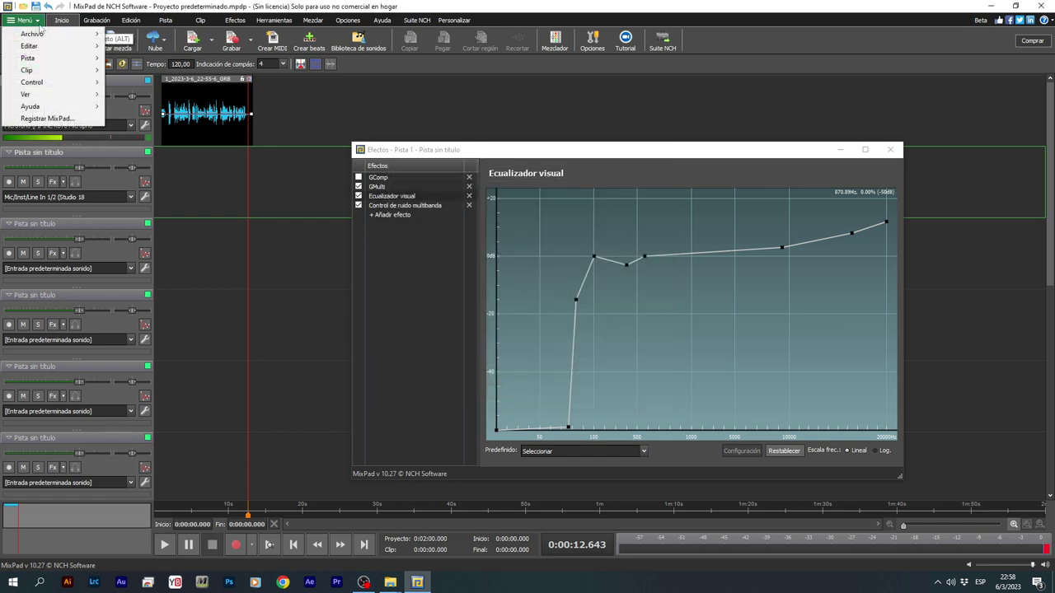
{"action": "mouse_move", "coordinate": [48, 61]}
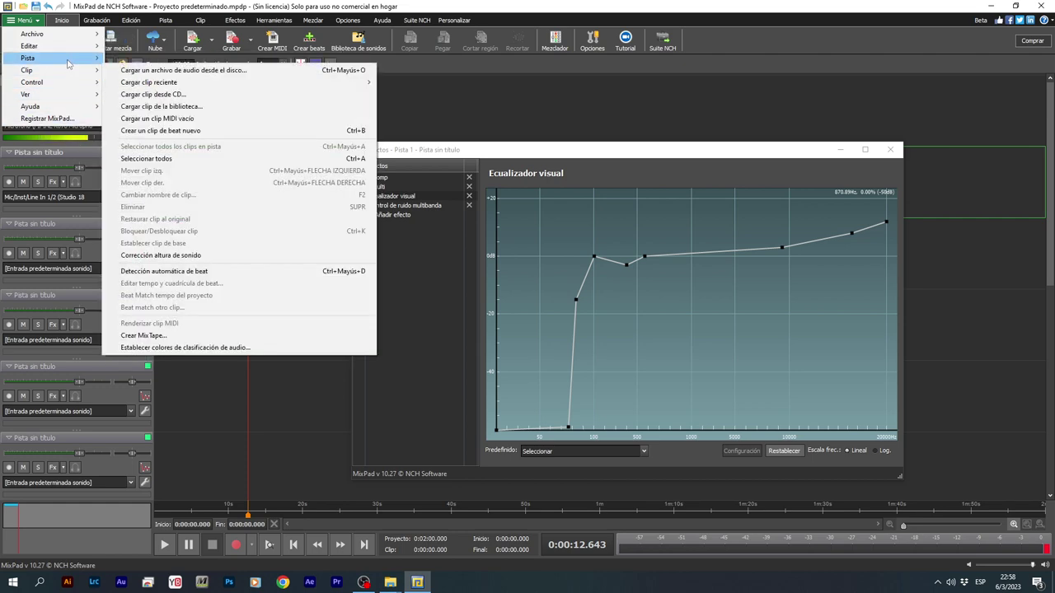
{"action": "mouse_move", "coordinate": [30, 32]}
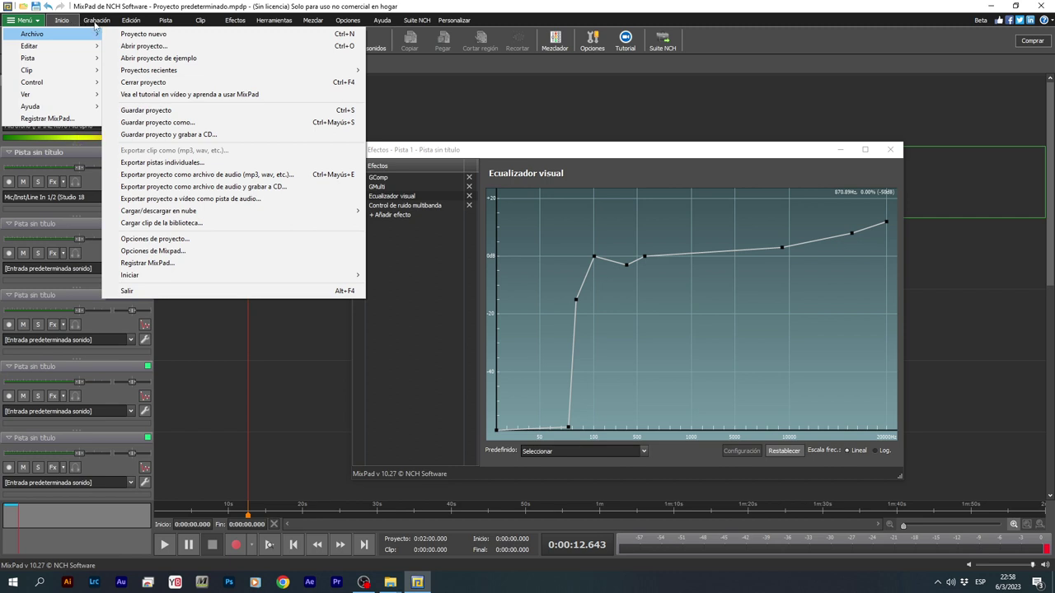
{"action": "left_click", "coordinate": [129, 22]}
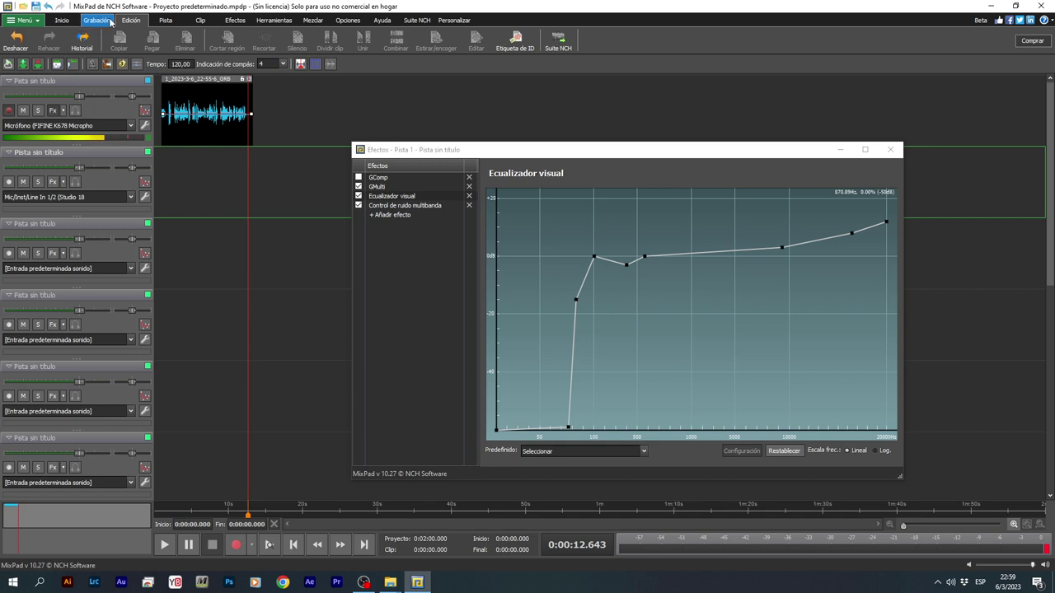
{"action": "left_click", "coordinate": [37, 21]}
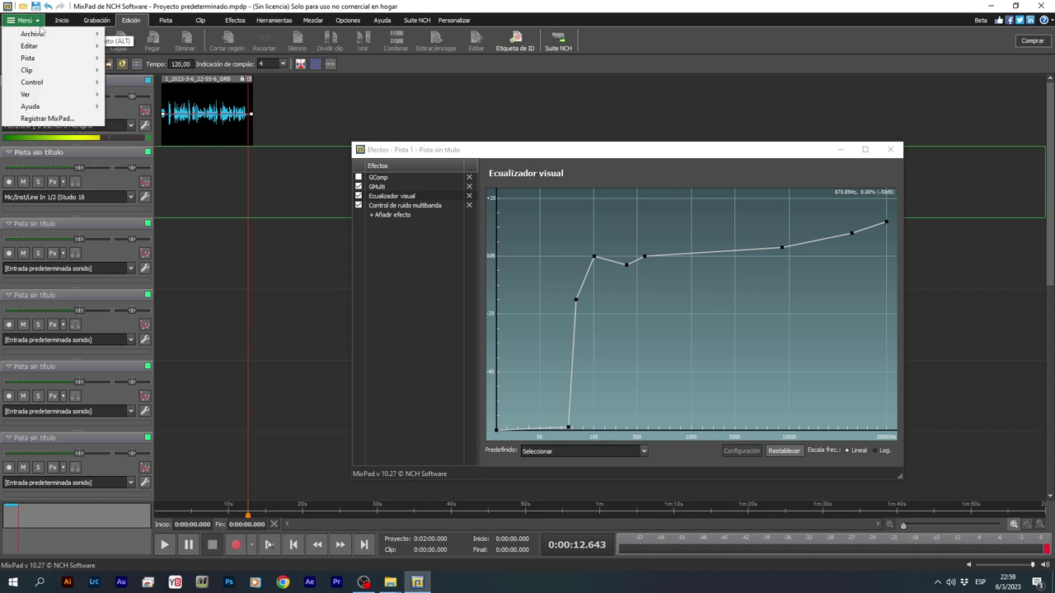
{"action": "mouse_move", "coordinate": [75, 74]}
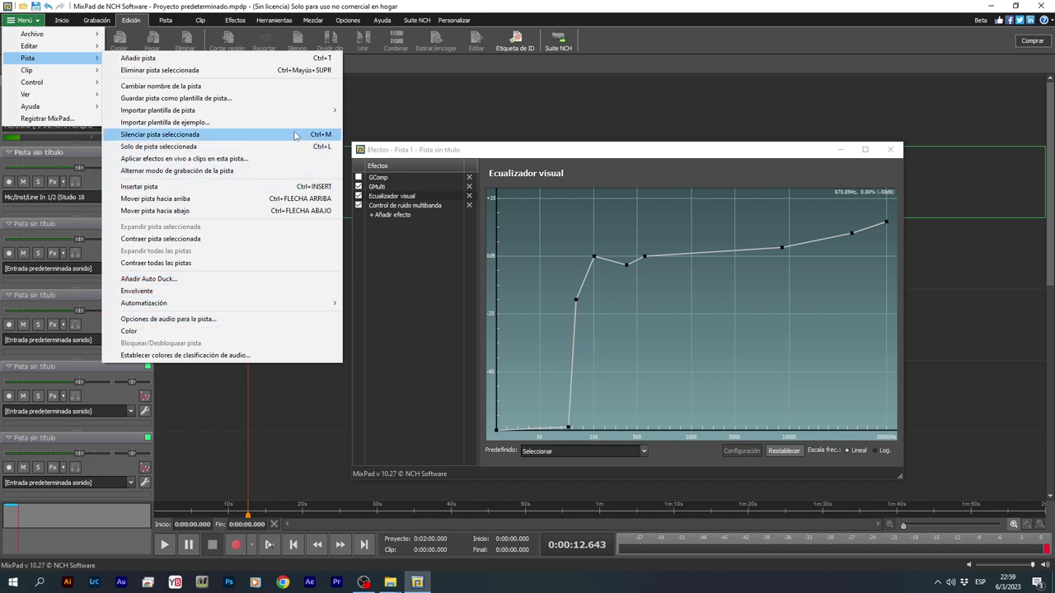
{"action": "mouse_move", "coordinate": [312, 114]}
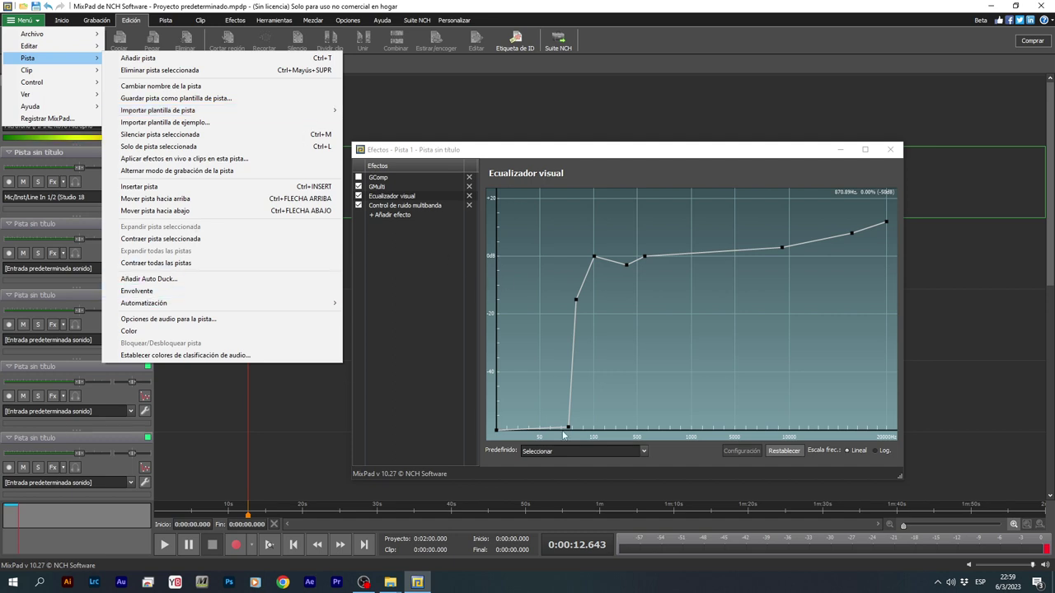
Add a point to the Ecualizador visual curve above 10000 Hz and raise it in line with the neighbouring points.
{"action": "left_click", "coordinate": [845, 344]}
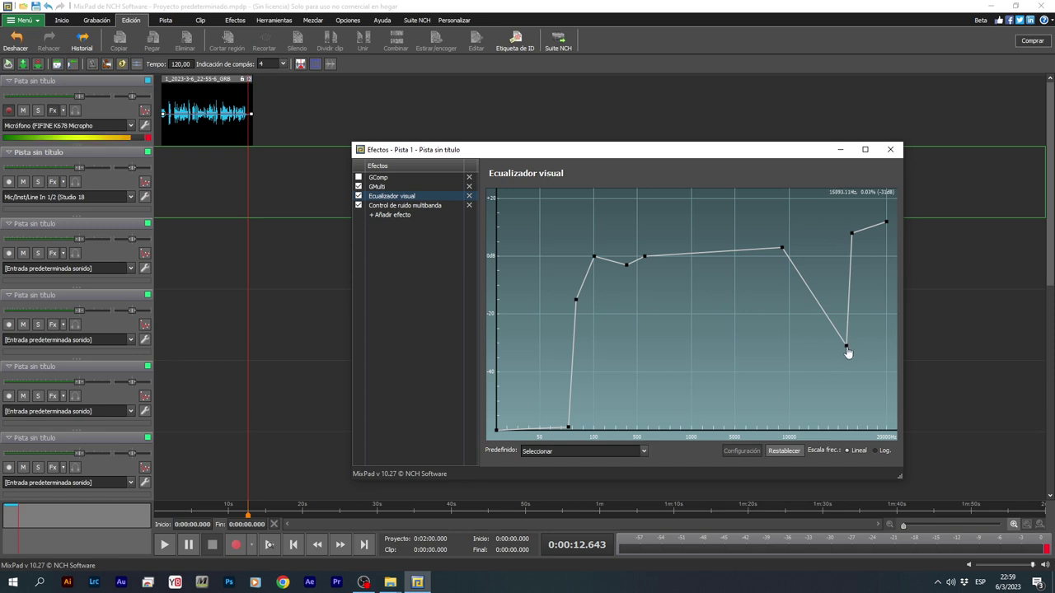
{"action": "left_click_drag", "start_coordinate": [848, 352], "coordinate": [827, 244]}
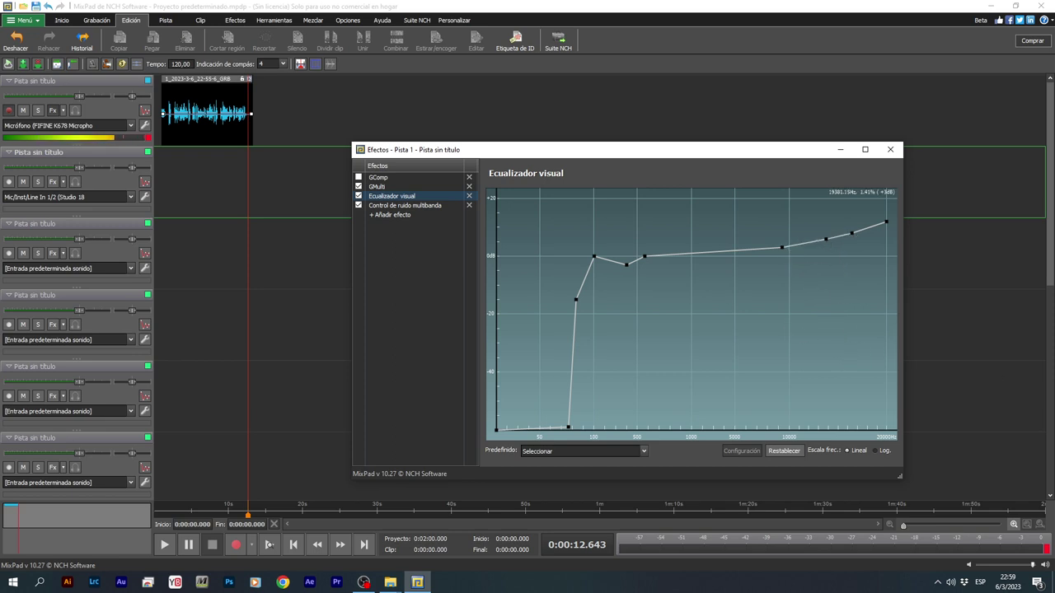